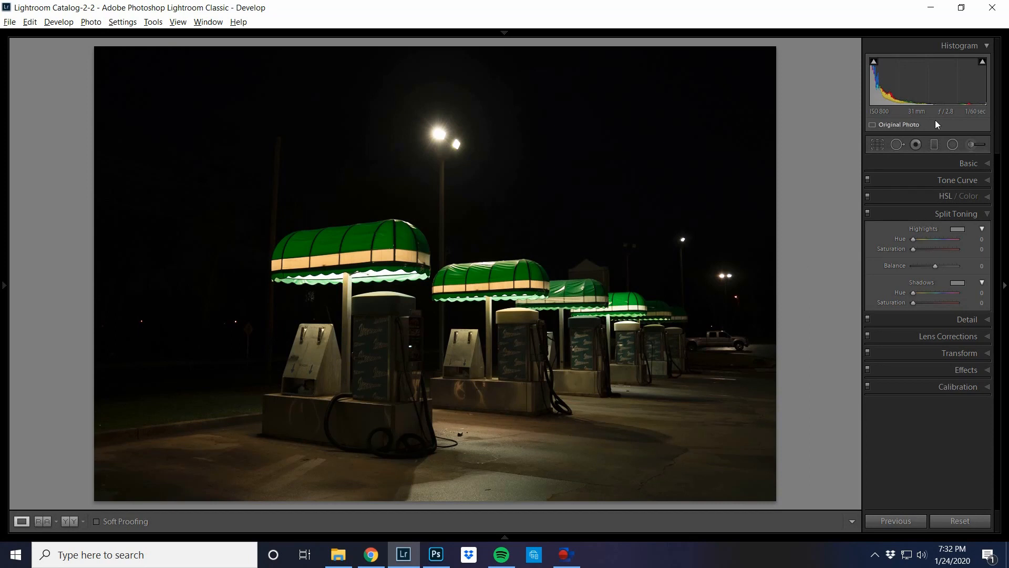
# Step: Apply split toning with highlights at hue 221, saturation 47, and shadows at hue 38, saturation 45
pyautogui.click(956, 229)
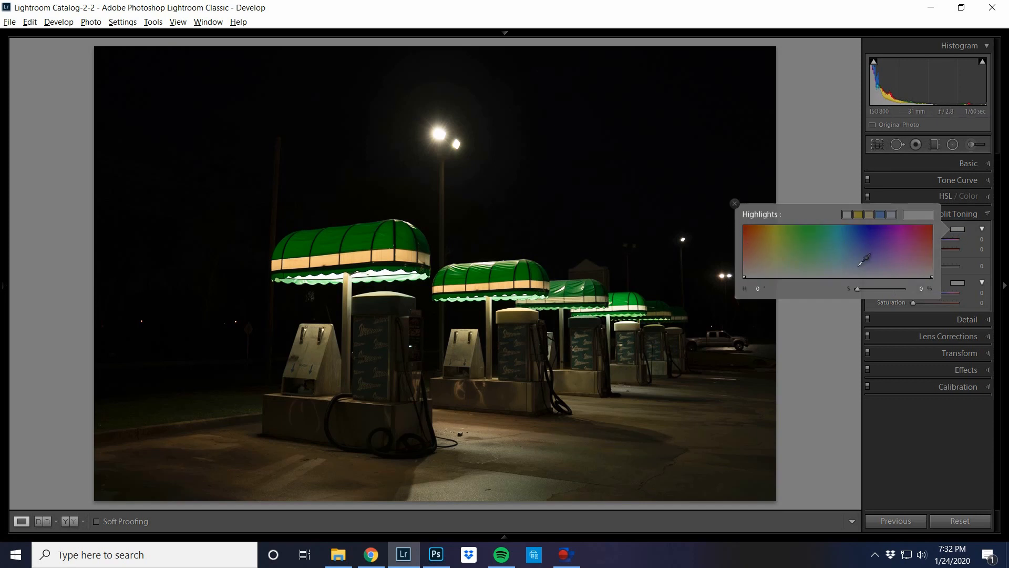
pyautogui.moveTo(860, 264)
pyautogui.mouseDown()
pyautogui.moveTo(854, 256)
pyautogui.moveTo(862, 265)
pyautogui.mouseUp()
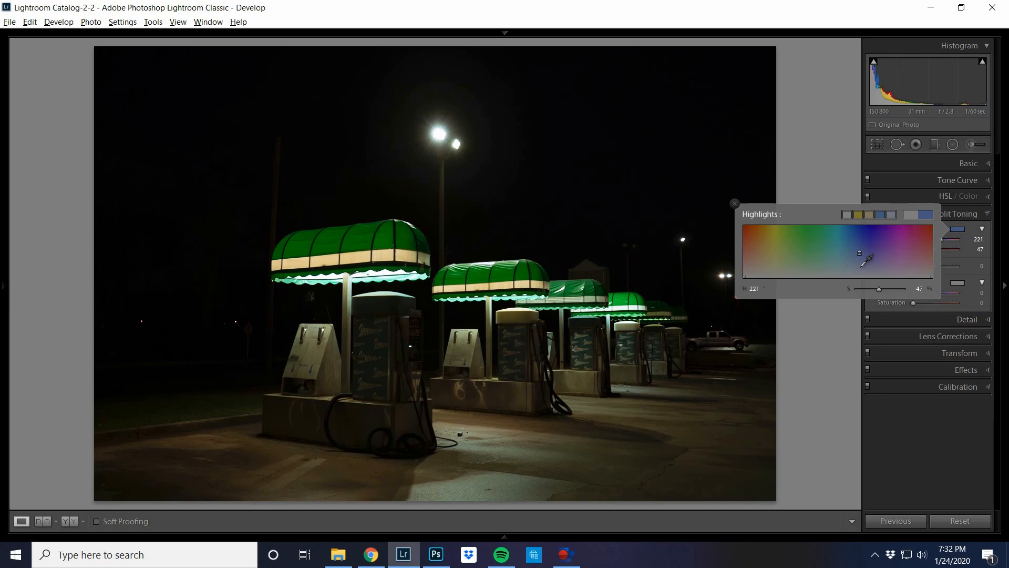
pyautogui.click(957, 282)
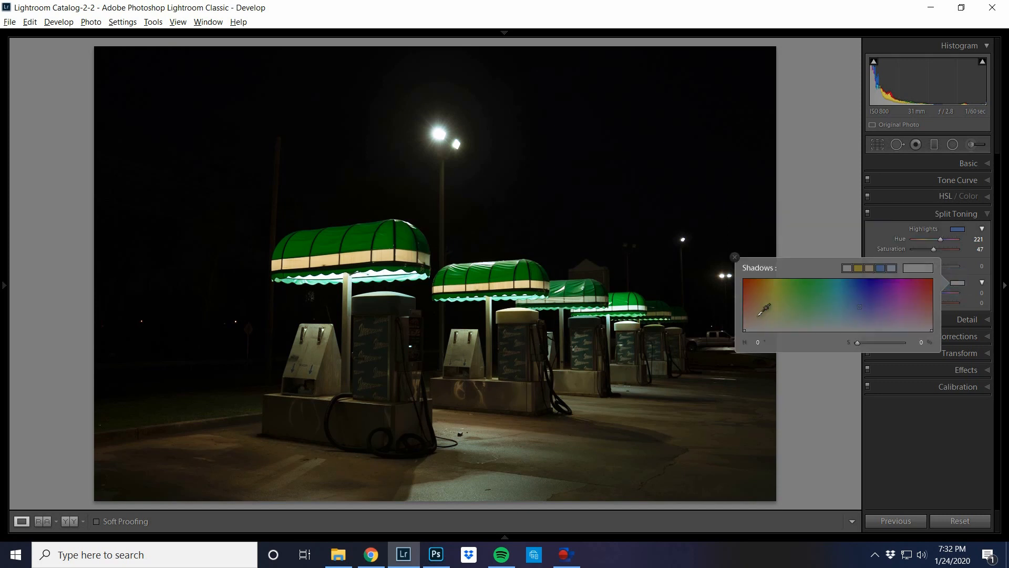
pyautogui.moveTo(757, 304); pyautogui.dragTo(763, 307)
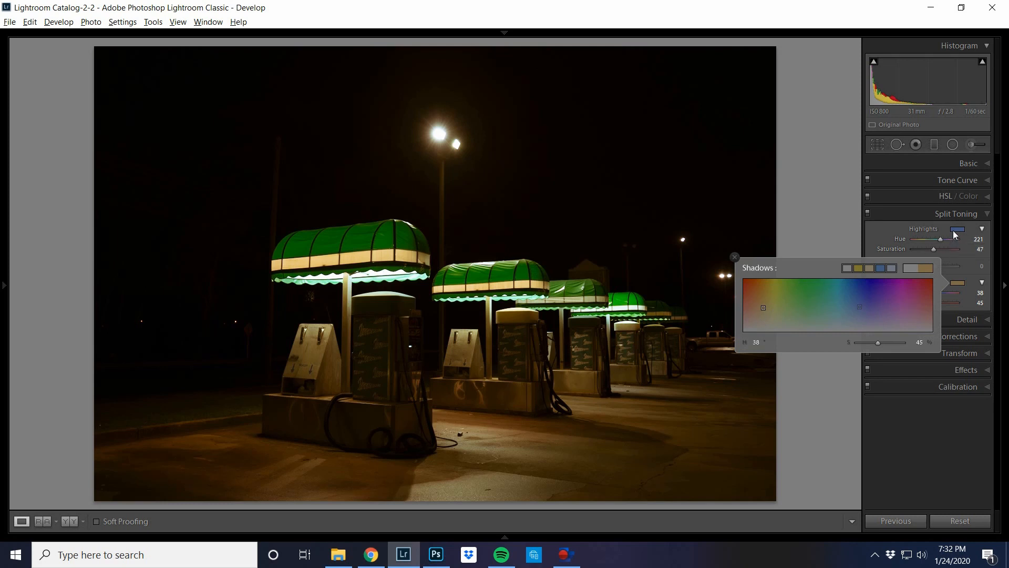
# Step: Change the split-toning highlights to a teal-blue with hue 198 and saturation 59
pyautogui.click(956, 232)
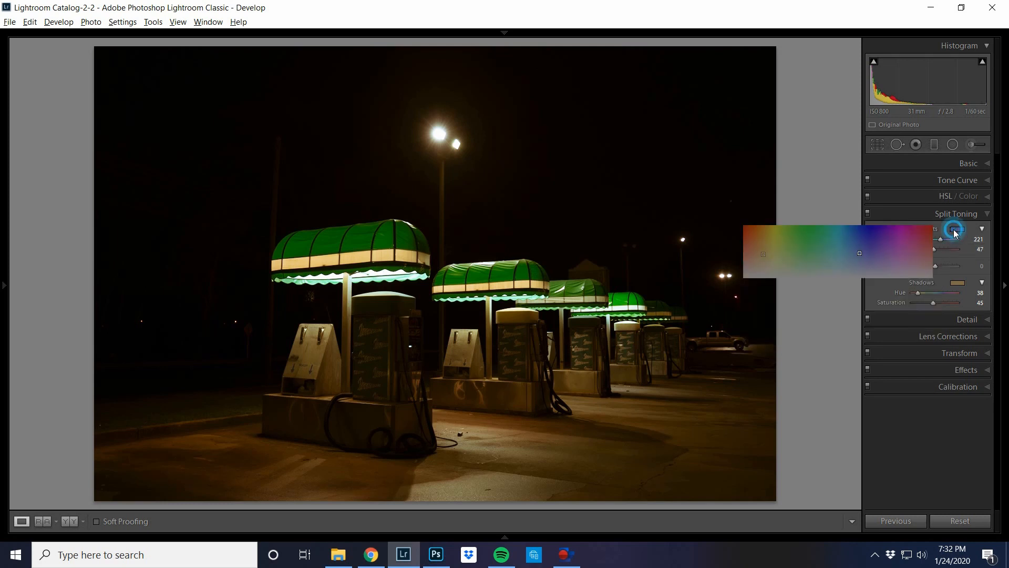
pyautogui.click(865, 251)
pyautogui.moveTo(864, 252)
pyautogui.mouseDown()
pyautogui.moveTo(830, 237)
pyautogui.moveTo(848, 246)
pyautogui.mouseUp()
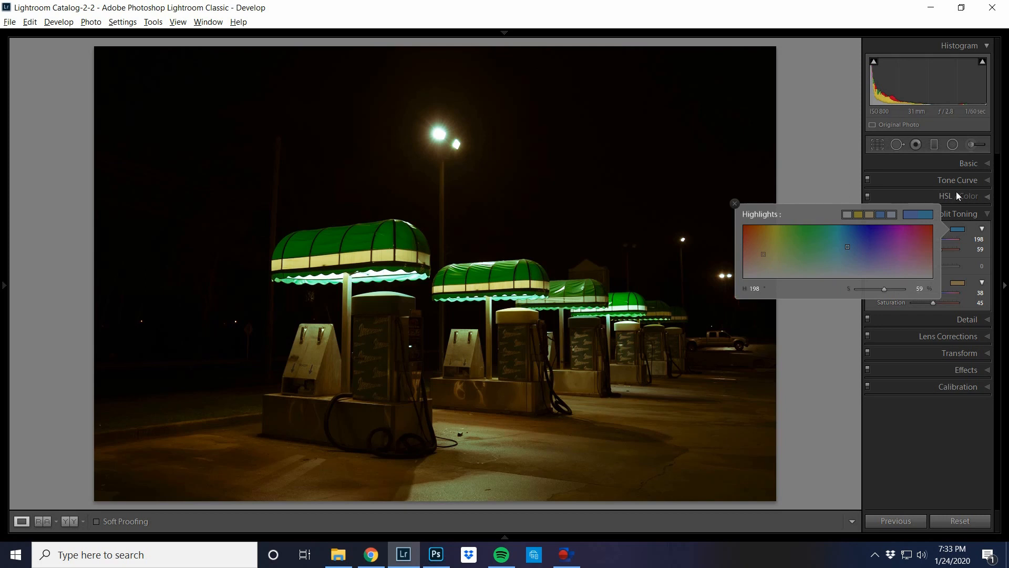
# Step: Set Texture to −21, Clarity to −10, Vibrance to +59 and Saturation to −40, and compare the photo with its before version
pyautogui.click(962, 164)
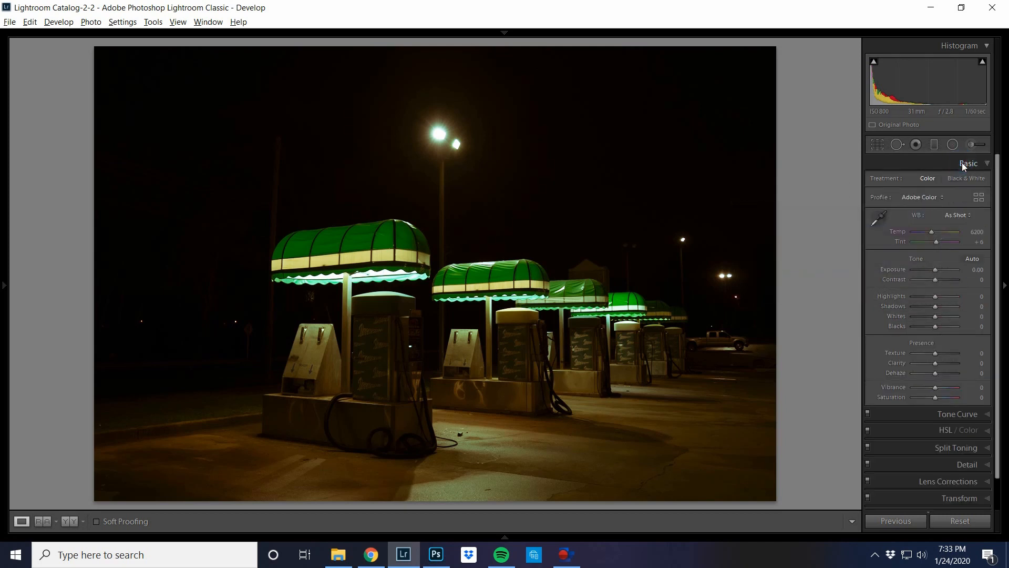
pyautogui.click(930, 353)
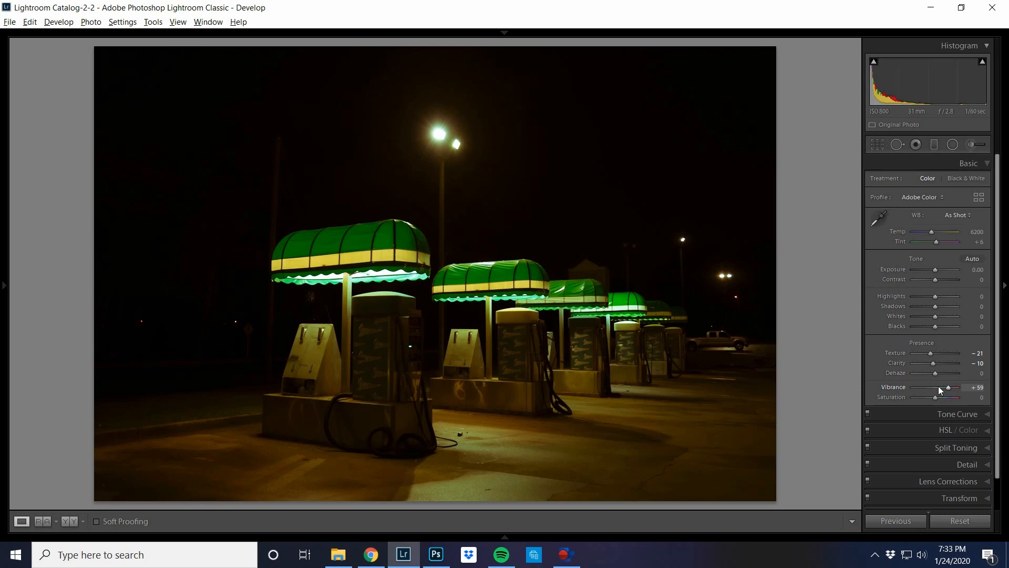
pyautogui.click(936, 397)
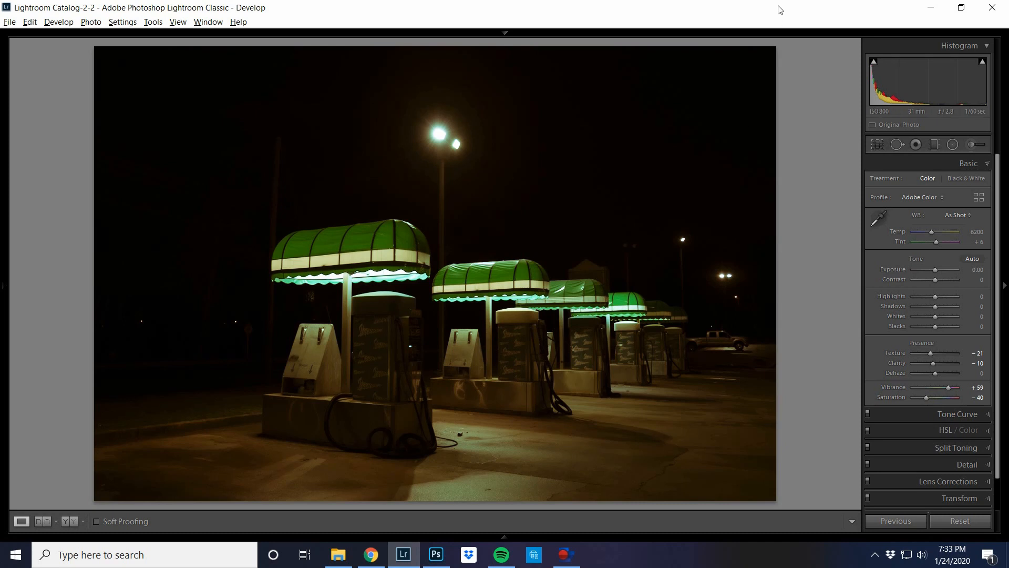
pyautogui.press('\\')
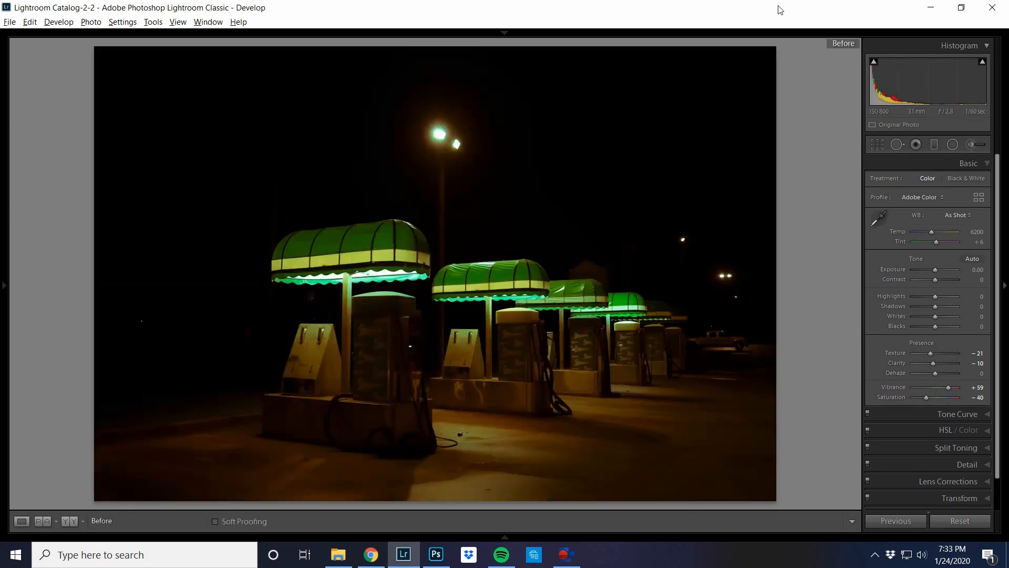
pyautogui.press('\\')
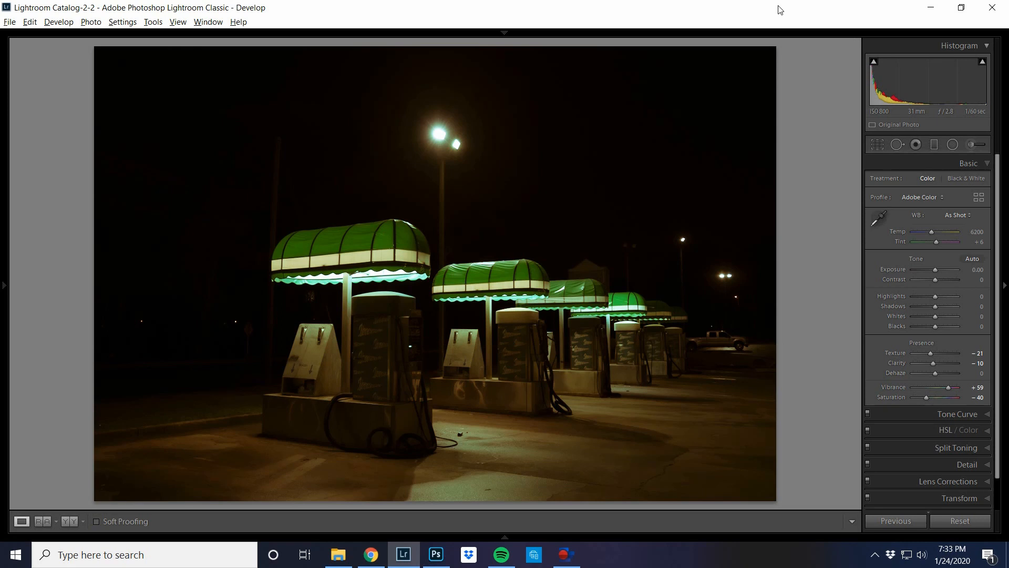
# Step: Check the awnings' detail up close and increase the sharpening Masking to limit sharpening to the edges
pyautogui.click(433, 272)
pyautogui.moveTo(436, 272); pyautogui.dragTo(671, 120)
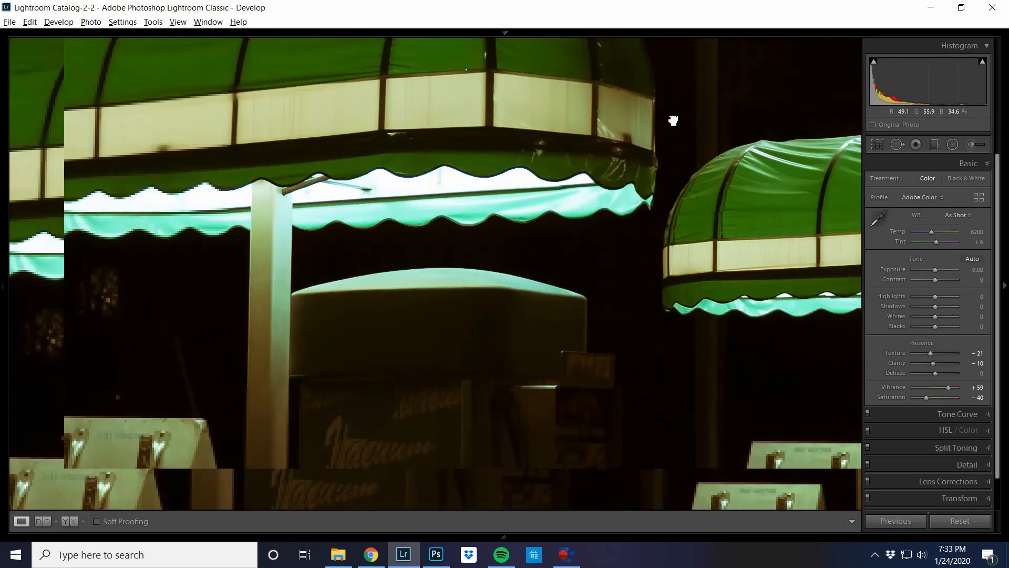
pyautogui.click(604, 180)
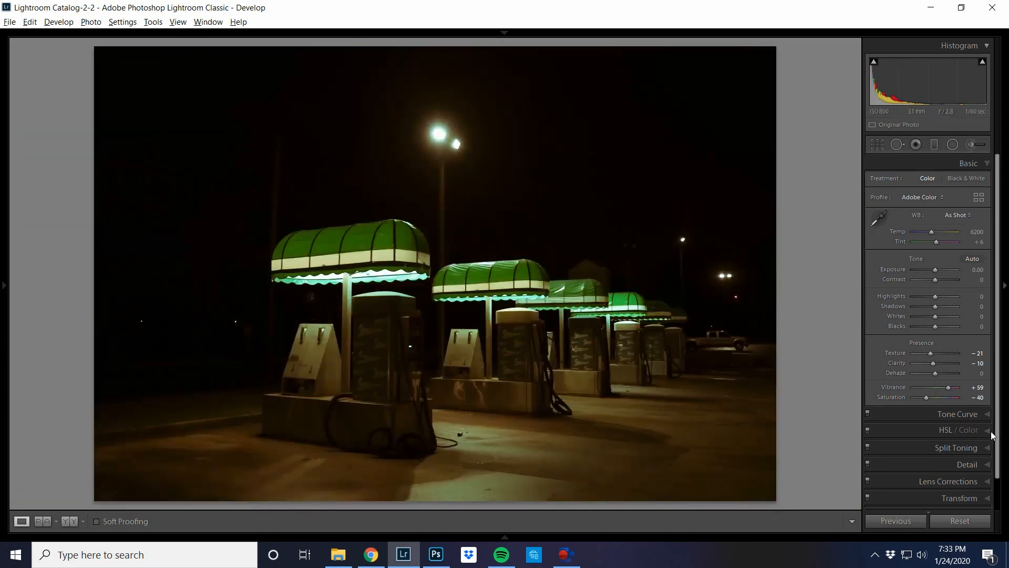
pyautogui.click(969, 464)
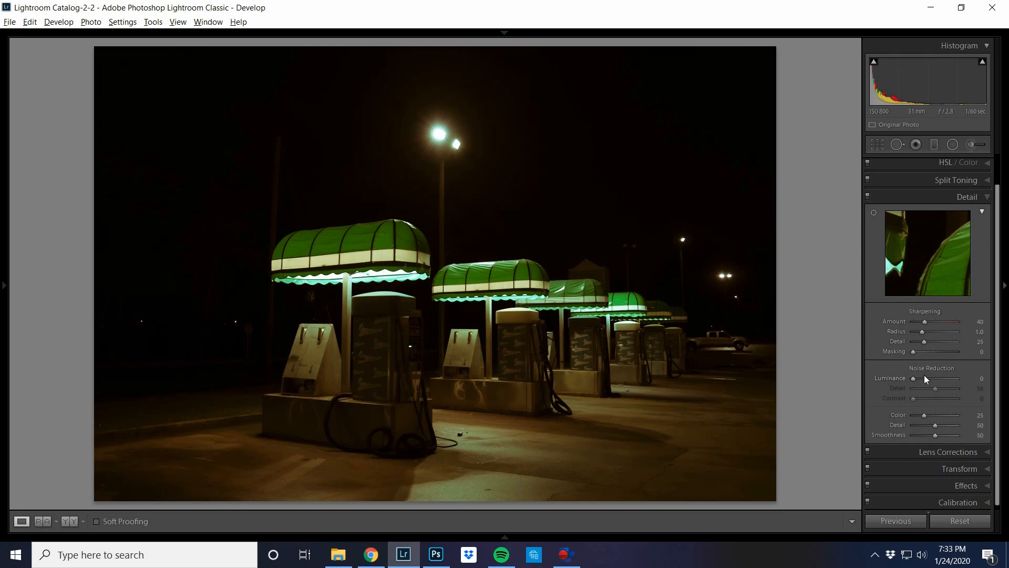
pyautogui.press('alt')
pyautogui.moveTo(930, 349); pyautogui.dragTo(947, 351)
pyautogui.click(987, 197)
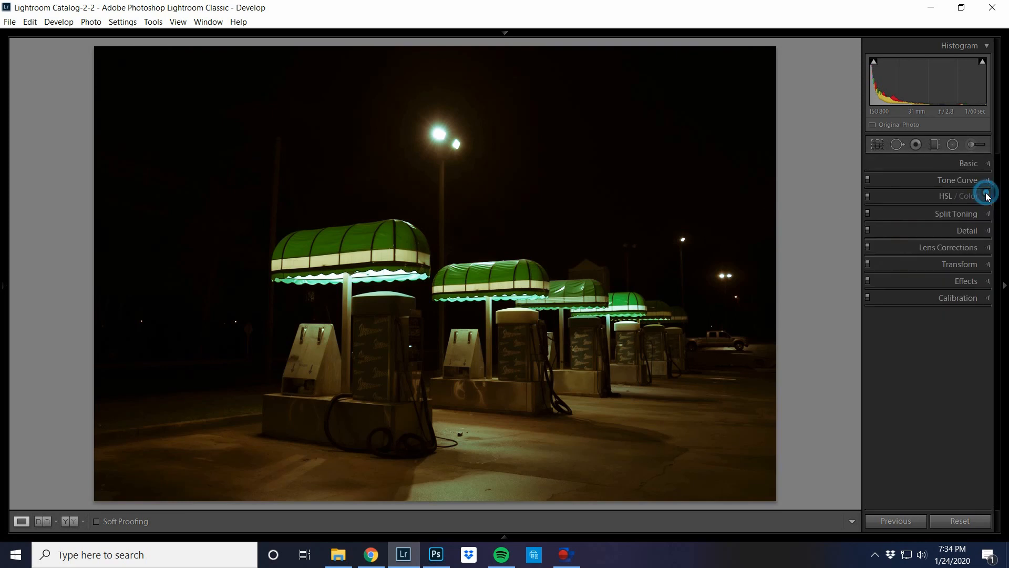
# Step: Crop the photo to a 1 x 1 aspect ratio, slightly tightened around the row of vacuum stations and the lamp post
pyautogui.click(878, 144)
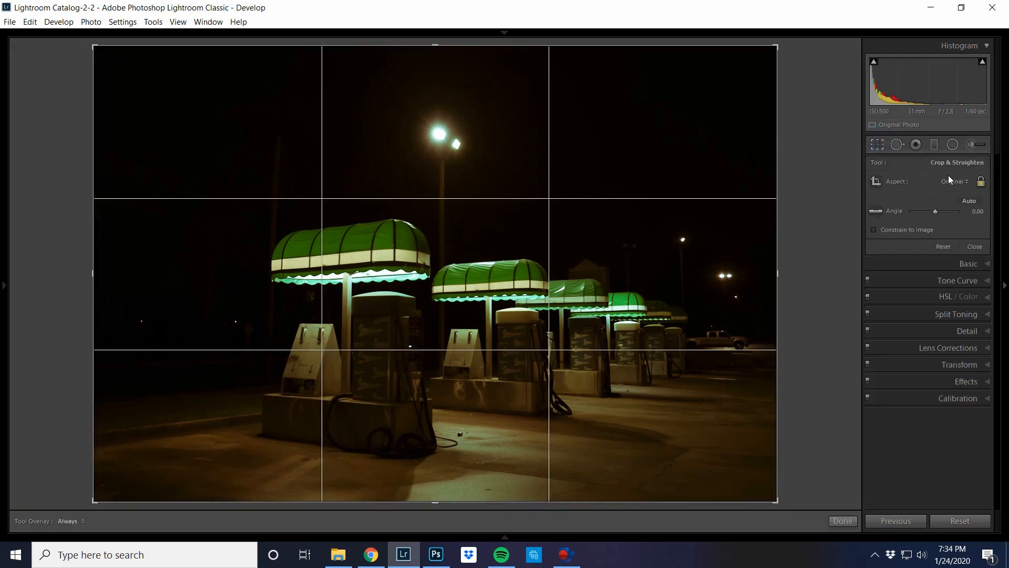
pyautogui.click(949, 179)
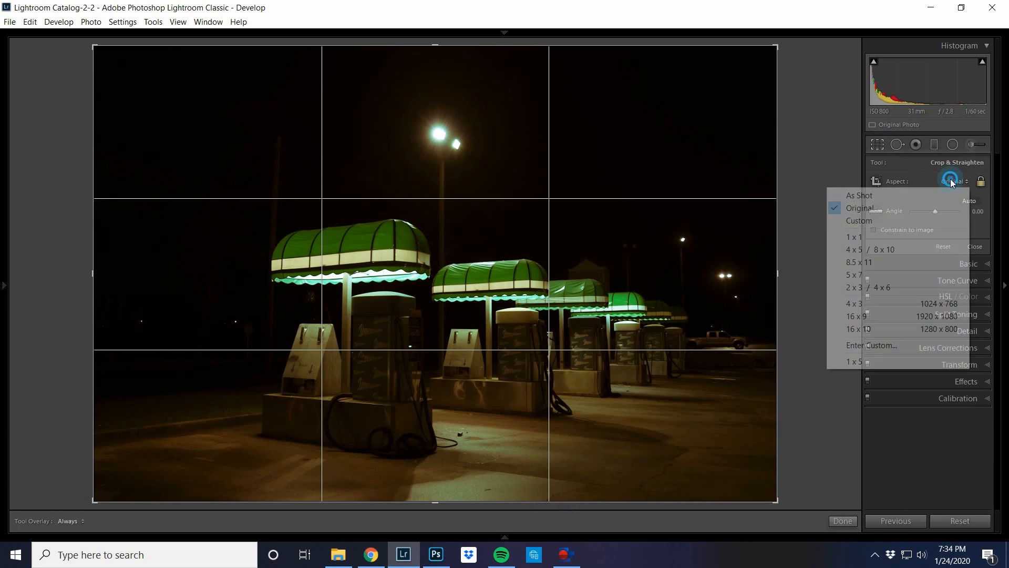
pyautogui.click(886, 237)
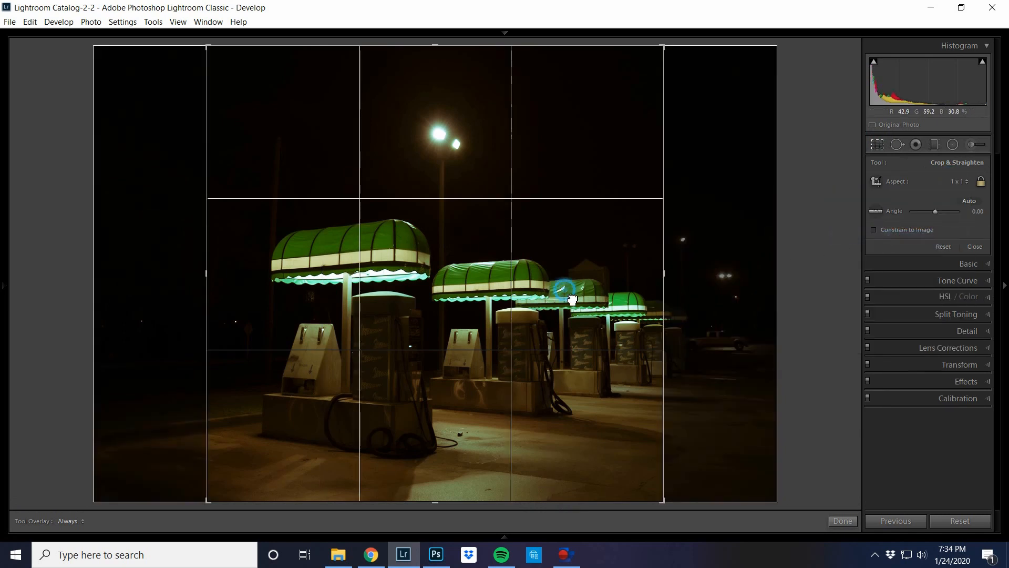
pyautogui.moveTo(572, 299); pyautogui.dragTo(559, 299)
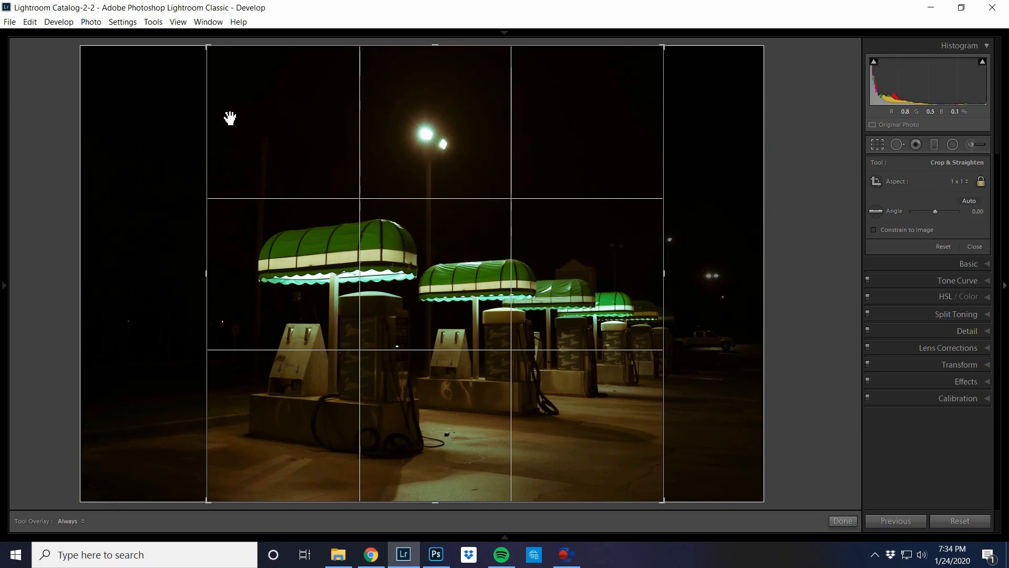
pyautogui.moveTo(210, 101); pyautogui.dragTo(222, 96)
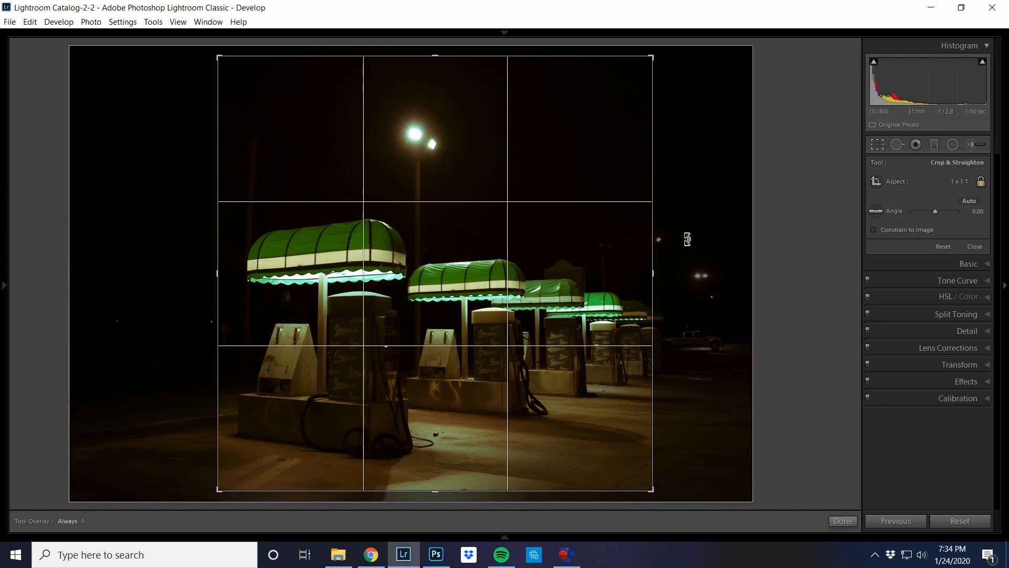
pyautogui.press('Return')
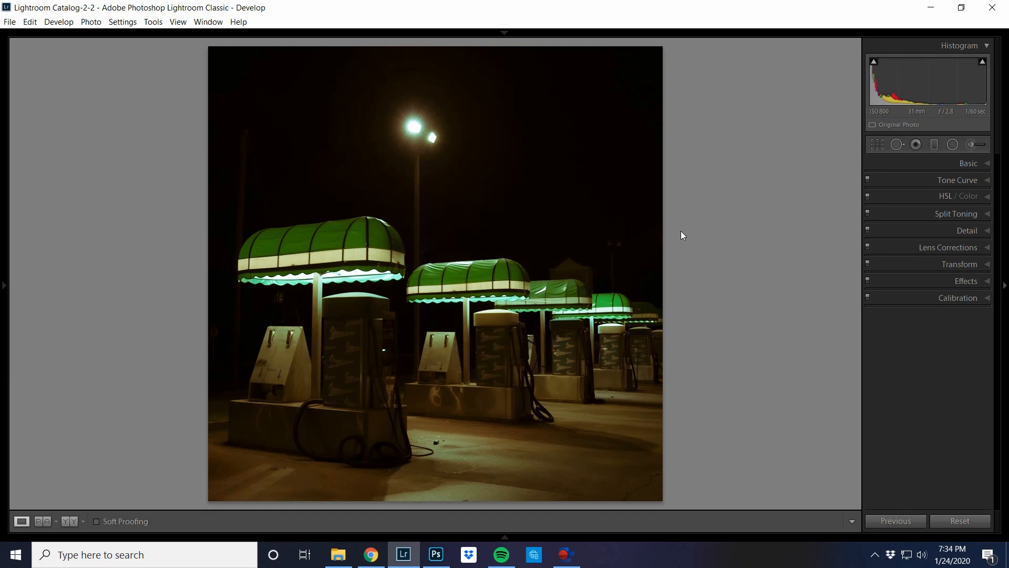
# Step: Inspect the awnings and vacuum stations up close and add grain with an amount of 46
pyautogui.click(510, 305)
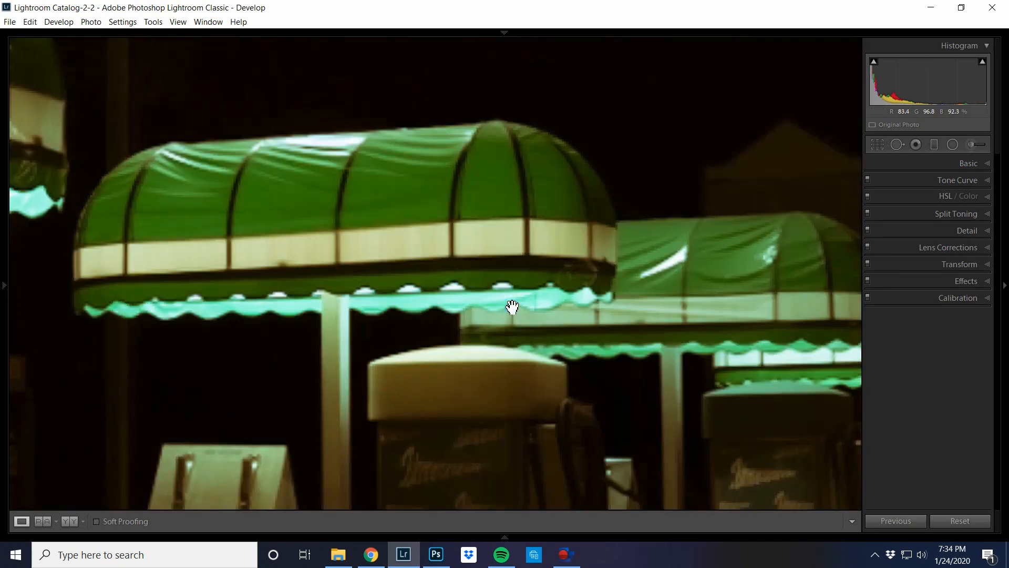
pyautogui.click(642, 286)
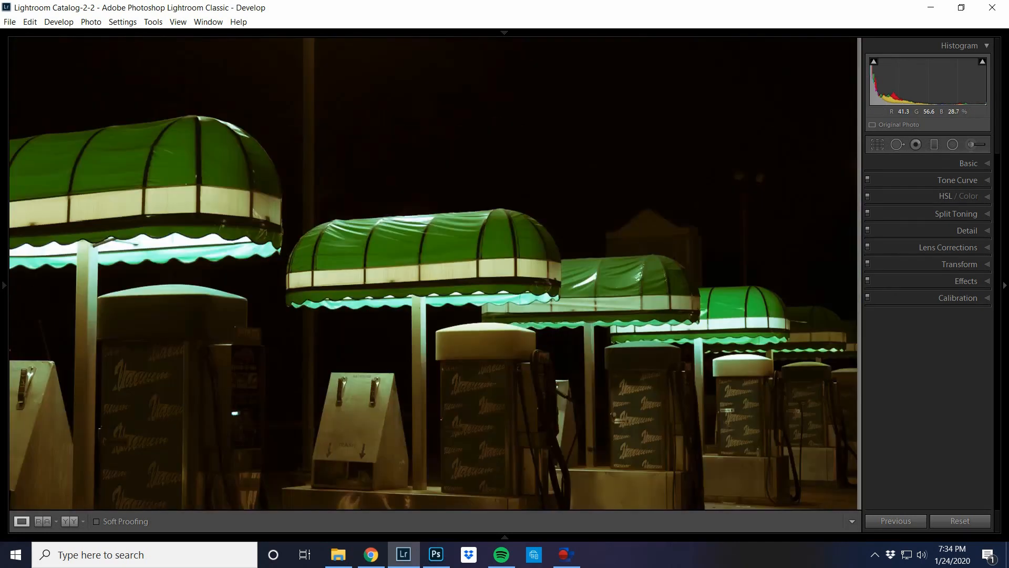
pyautogui.click(967, 281)
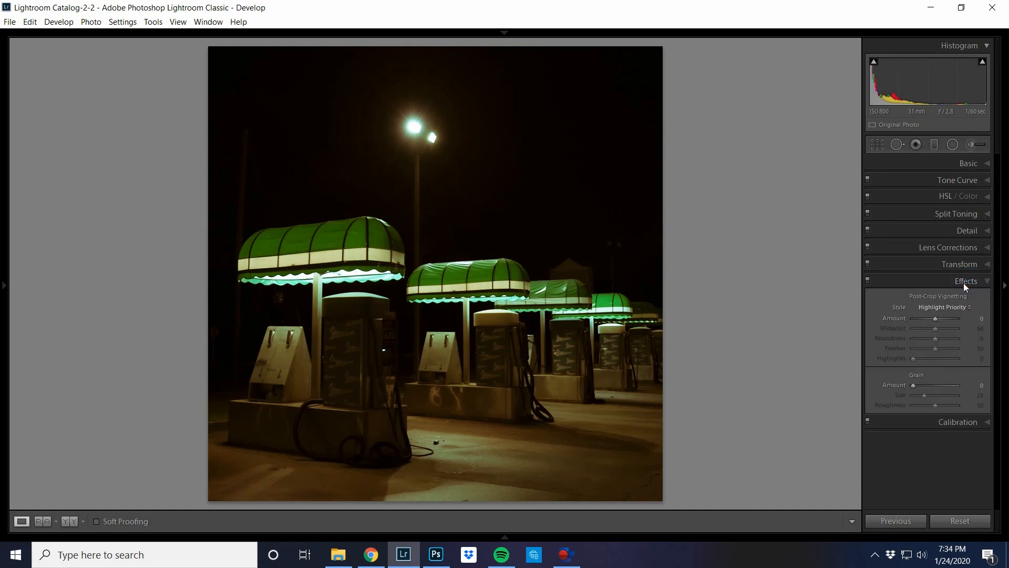
pyautogui.click(469, 343)
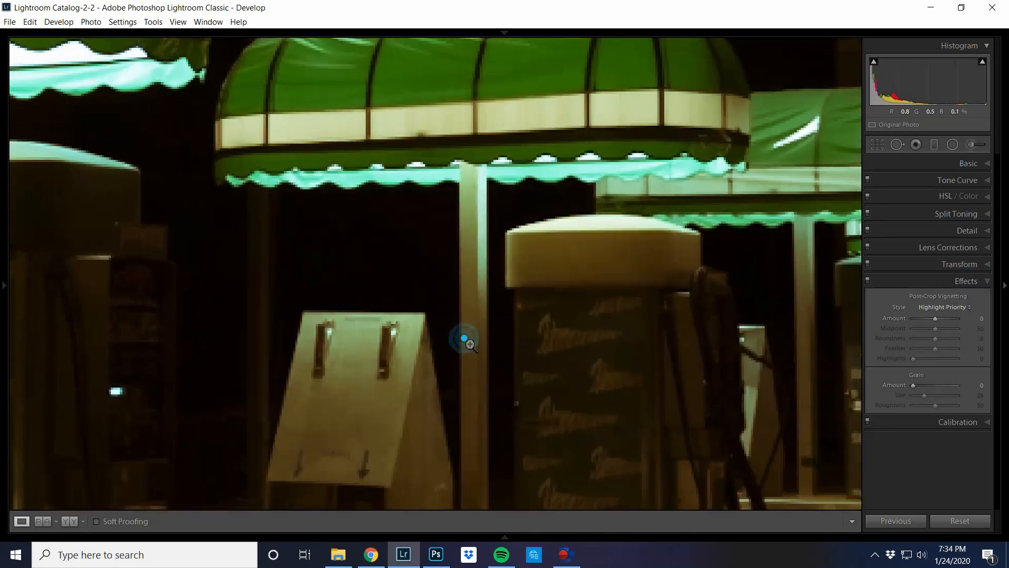
pyautogui.click(467, 341)
pyautogui.click(466, 341)
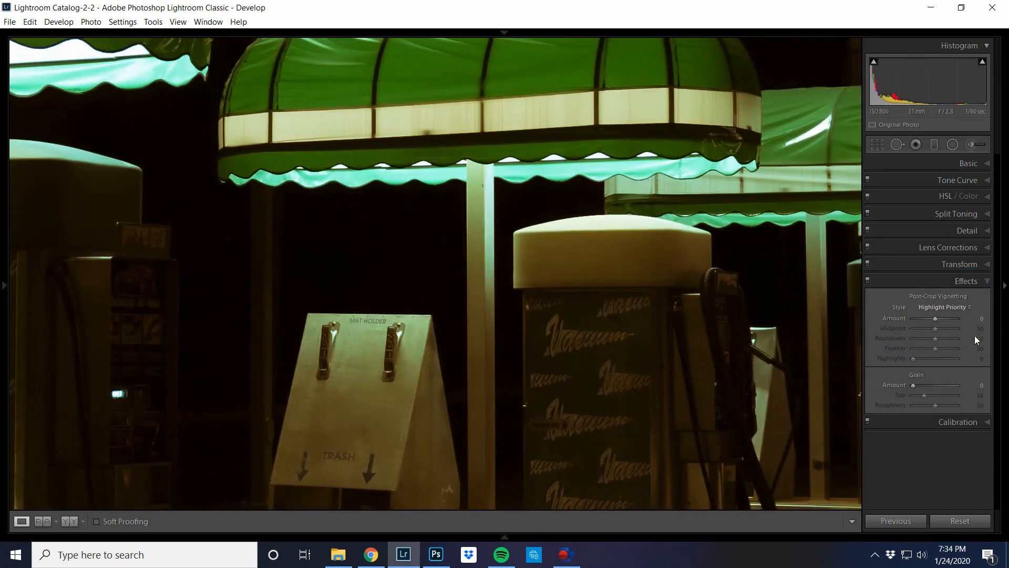
pyautogui.click(929, 384)
pyautogui.click(516, 263)
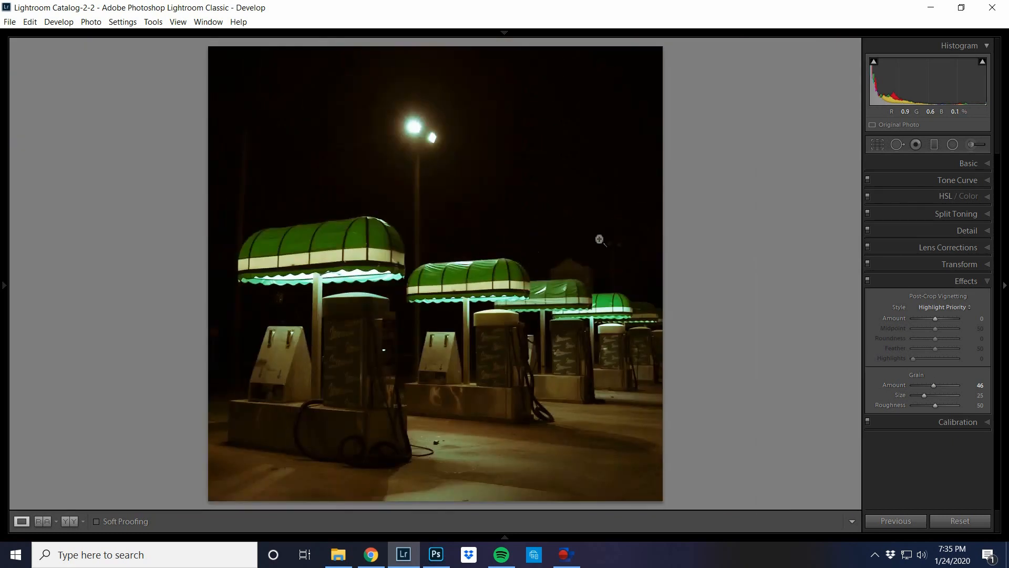
# Step: Set the photo's Shadows to −64 and Blacks to +21
pyautogui.click(964, 163)
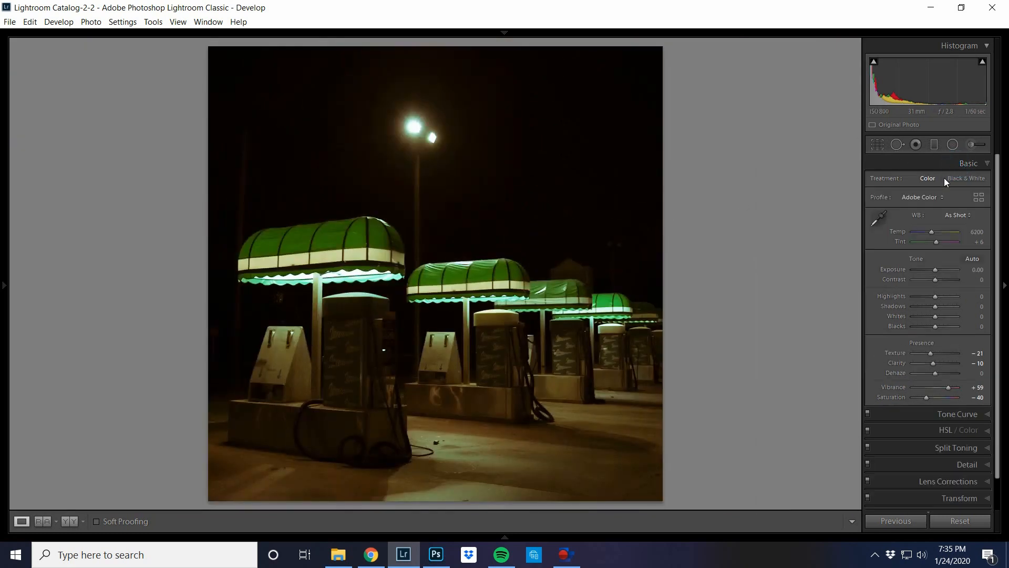
pyautogui.click(927, 306)
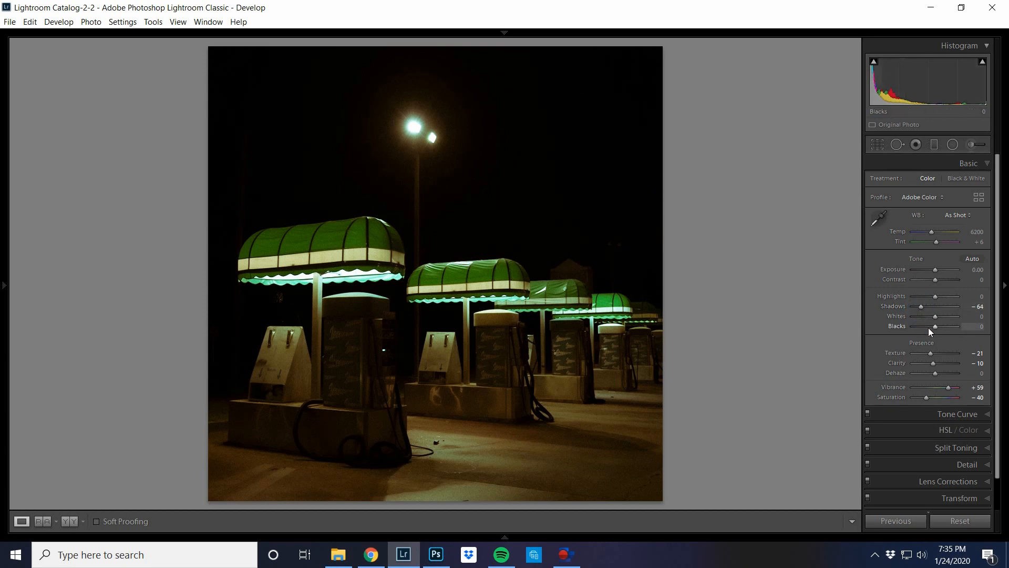
pyautogui.click(928, 326)
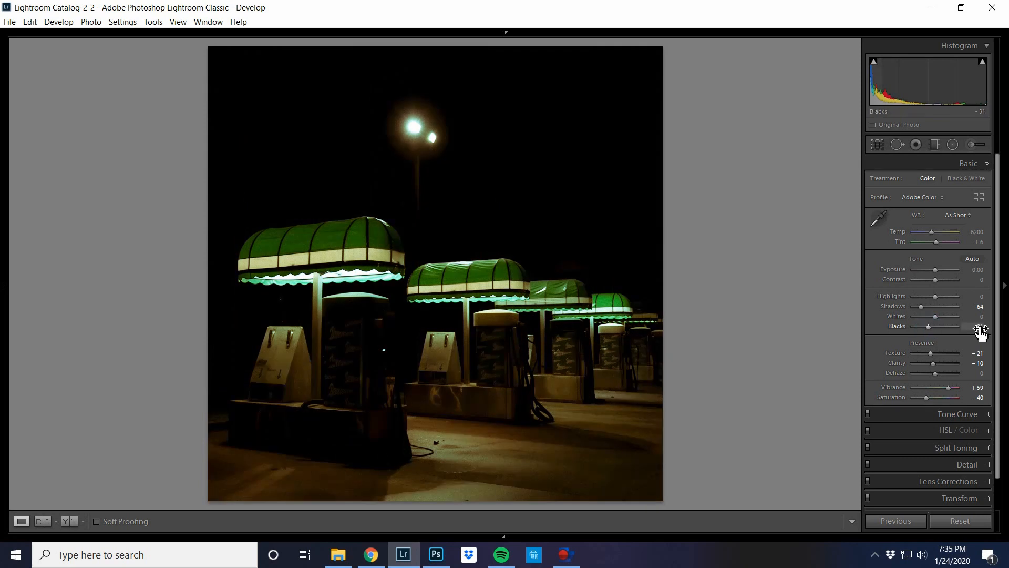
pyautogui.click(941, 326)
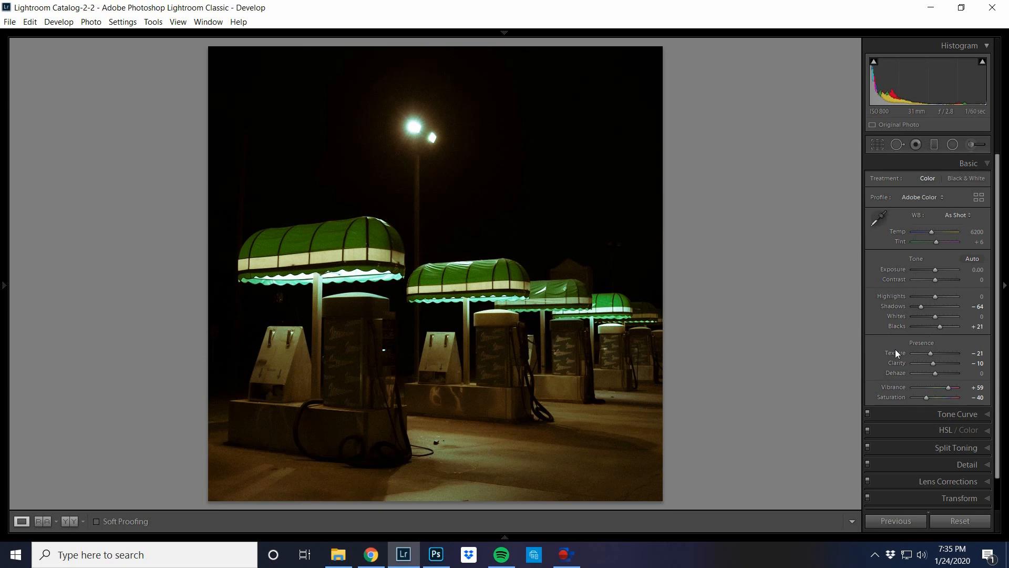
# Step: Draw a wide radial filter centred over the vacuum stations and darken its surroundings with an Exposure of −1.91
pyautogui.click(956, 146)
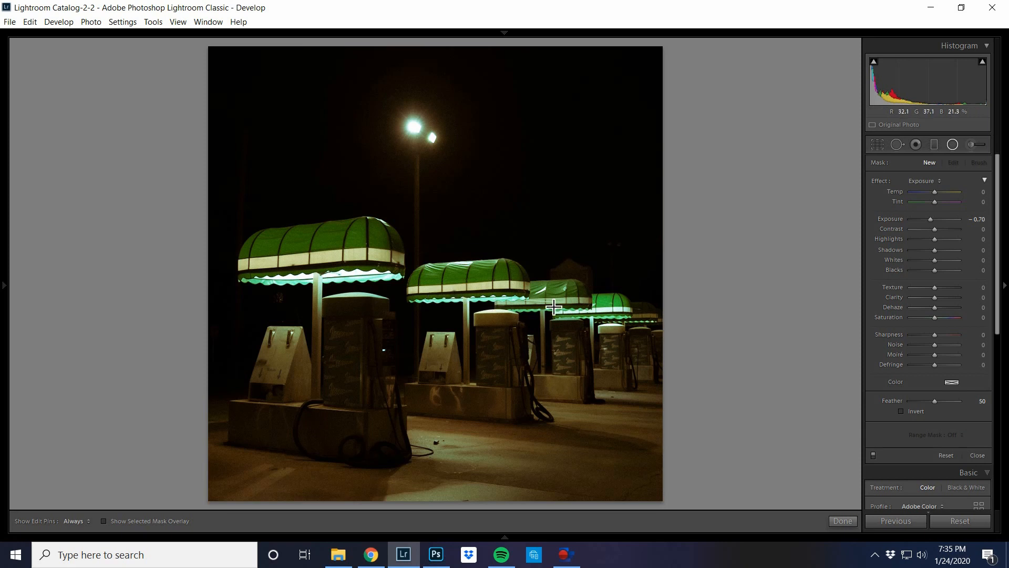
pyautogui.moveTo(480, 318); pyautogui.dragTo(149, 462)
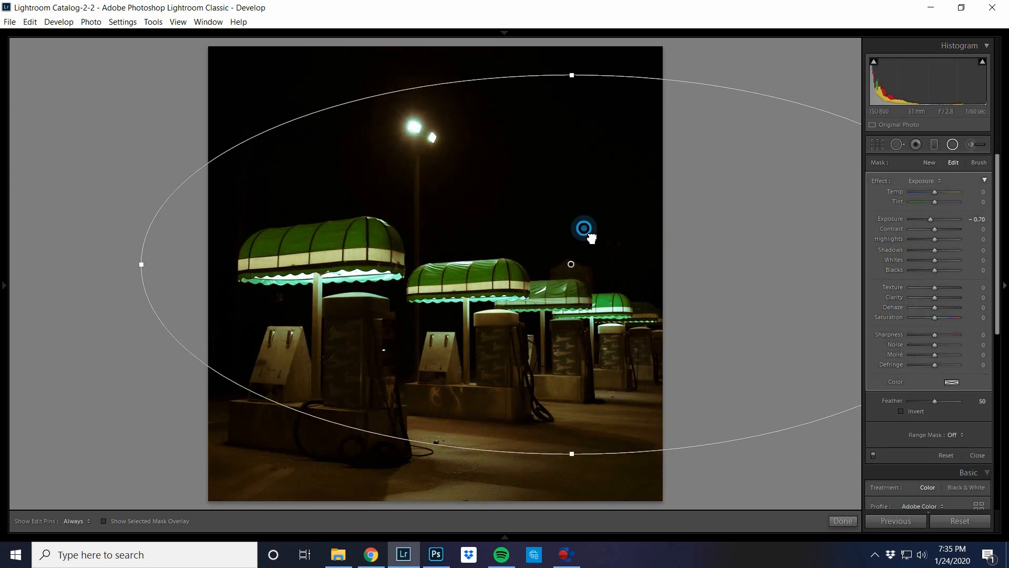
pyautogui.moveTo(585, 230); pyautogui.dragTo(502, 271)
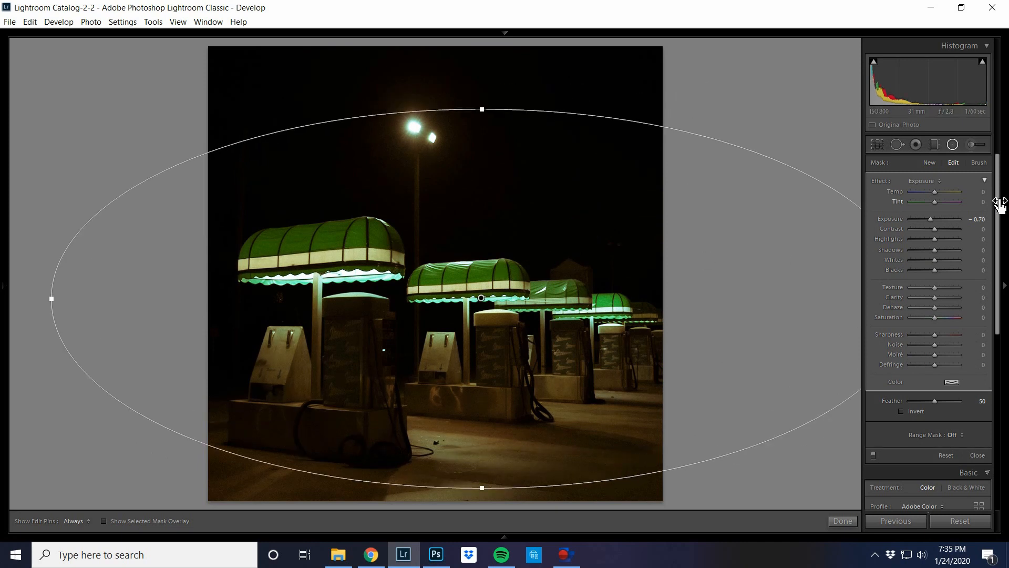
pyautogui.click(922, 219)
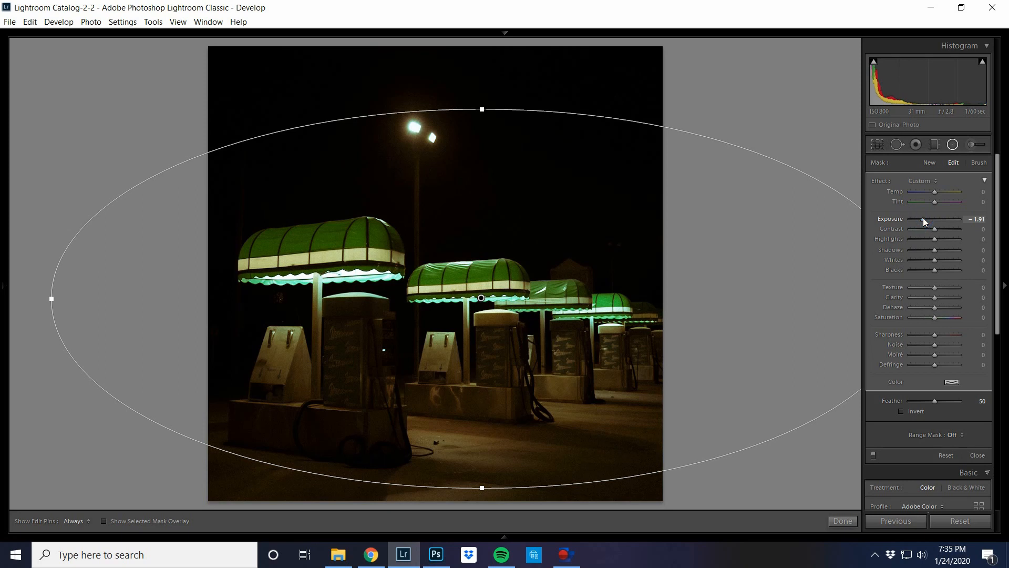
# Step: Move the radial filter's centre to the post of the nearest vacuum station, flatten its ellipse below the lamp, and finish radial filter editing
pyautogui.moveTo(728, 213); pyautogui.dragTo(575, 226)
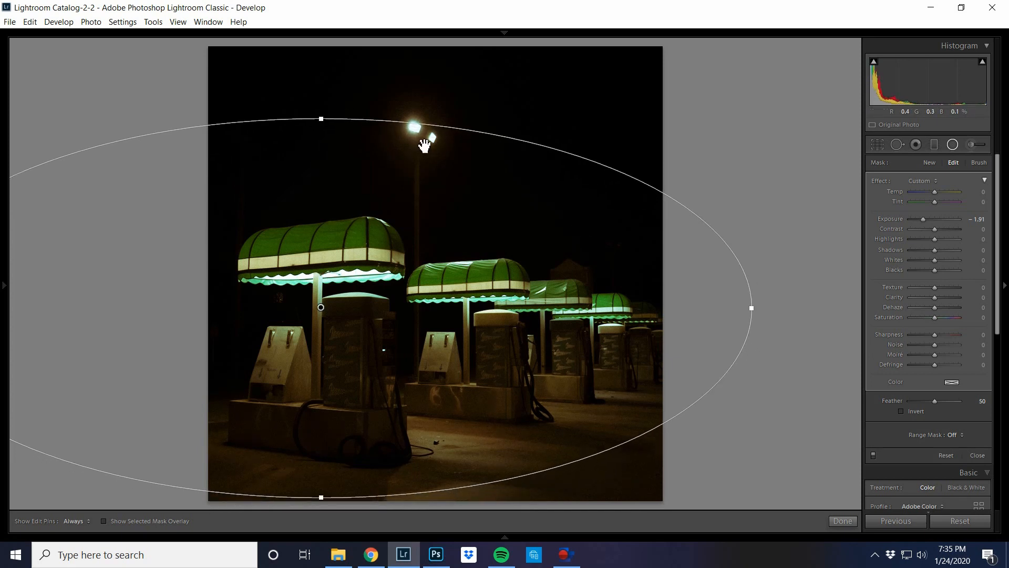
pyautogui.moveTo(322, 119); pyautogui.dragTo(332, 148)
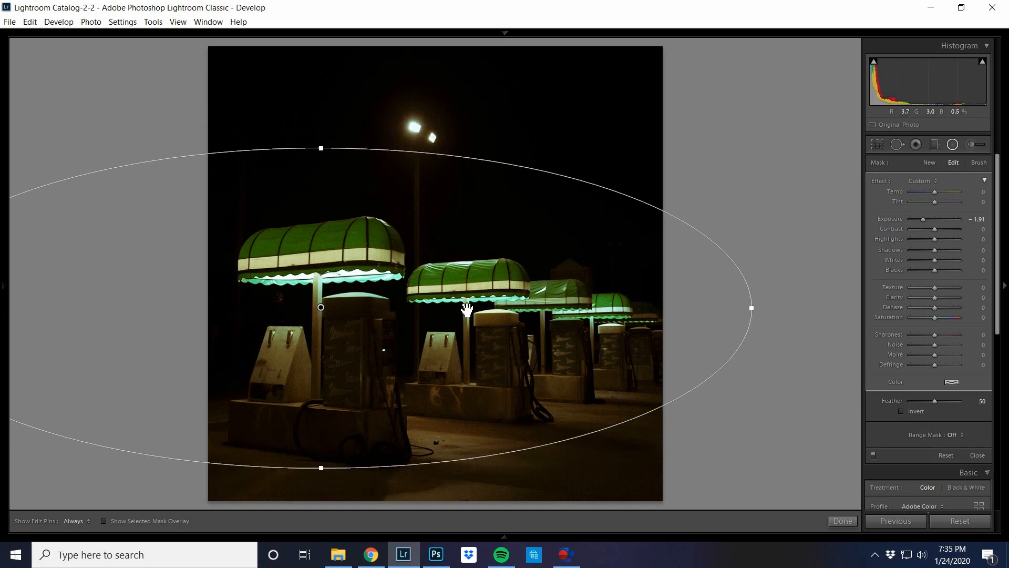
pyautogui.moveTo(467, 309); pyautogui.dragTo(467, 319)
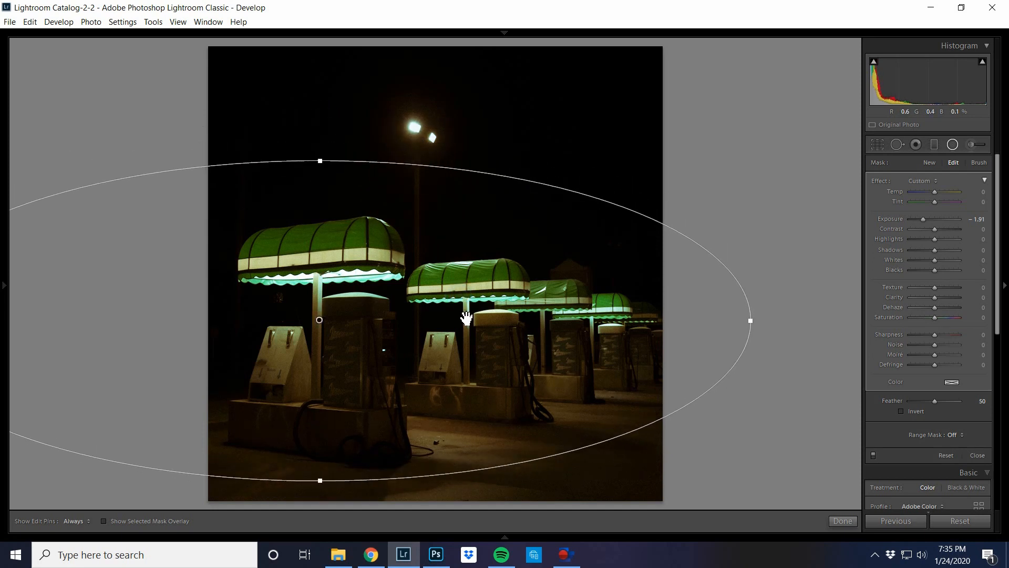
pyautogui.press('Escape')
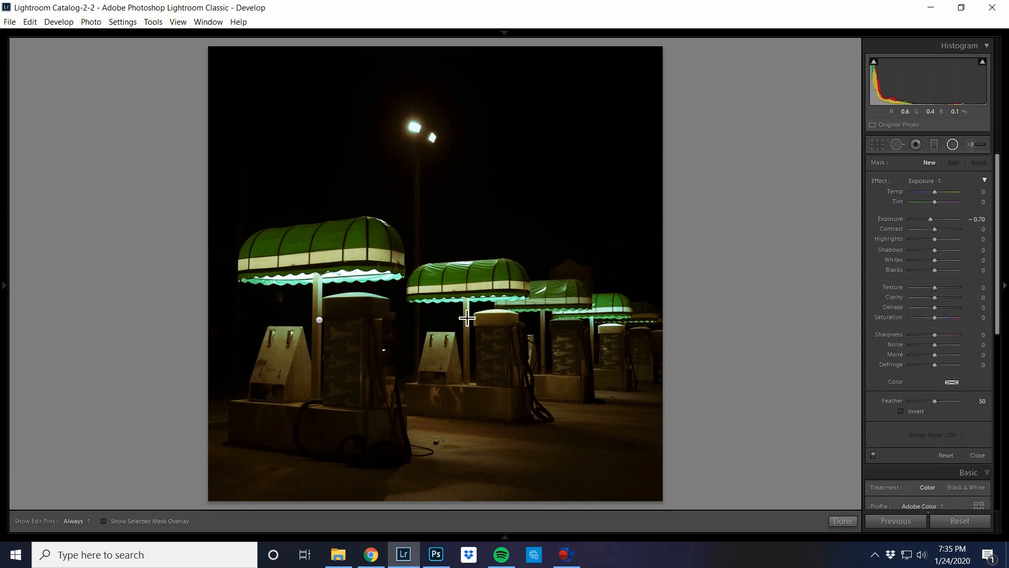
pyautogui.hotkey('shift', 'm')
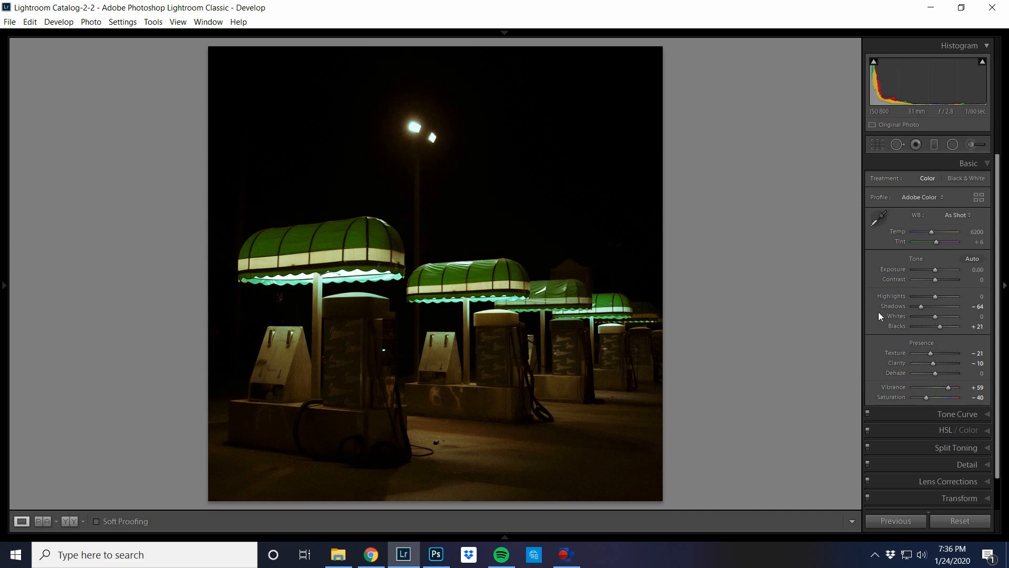
# Step: Set the photo's Highlights to +7 and check the lamp post's lights up close
pyautogui.click(954, 295)
pyautogui.moveTo(951, 296)
pyautogui.mouseDown()
pyautogui.moveTo(903, 297)
pyautogui.moveTo(938, 299)
pyautogui.mouseUp()
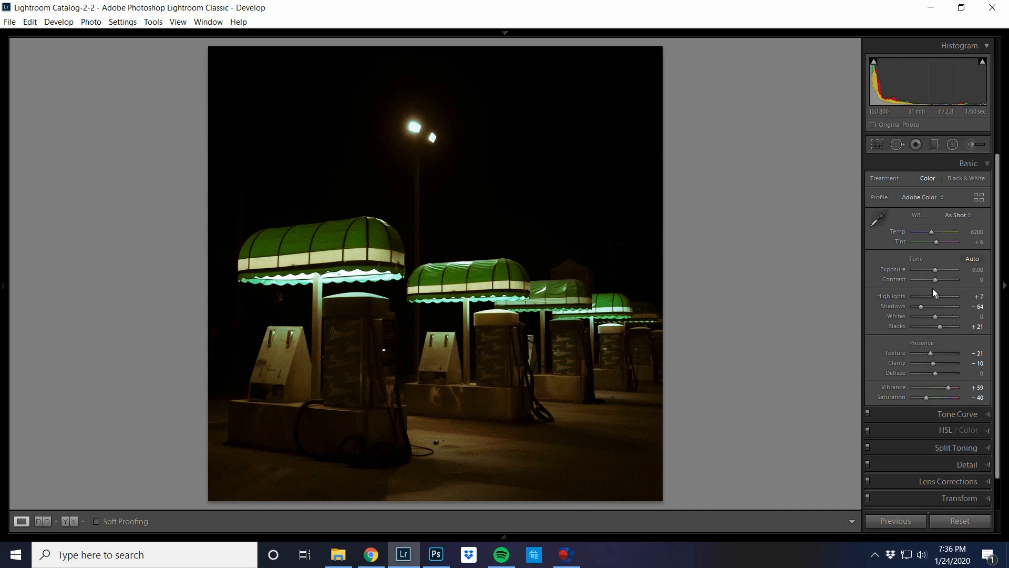
pyautogui.click(439, 121)
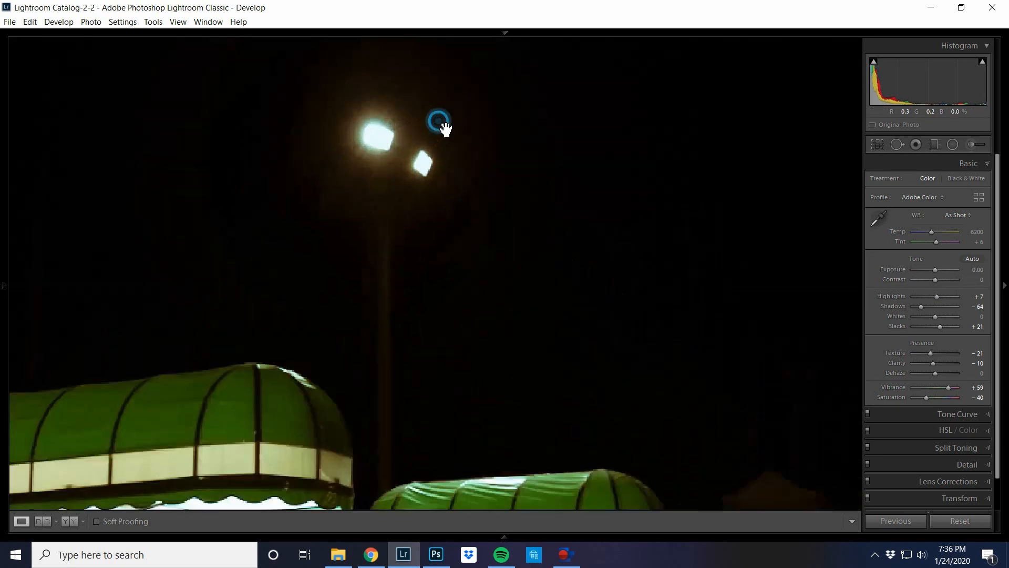
pyautogui.moveTo(590, 119); pyautogui.dragTo(645, 190)
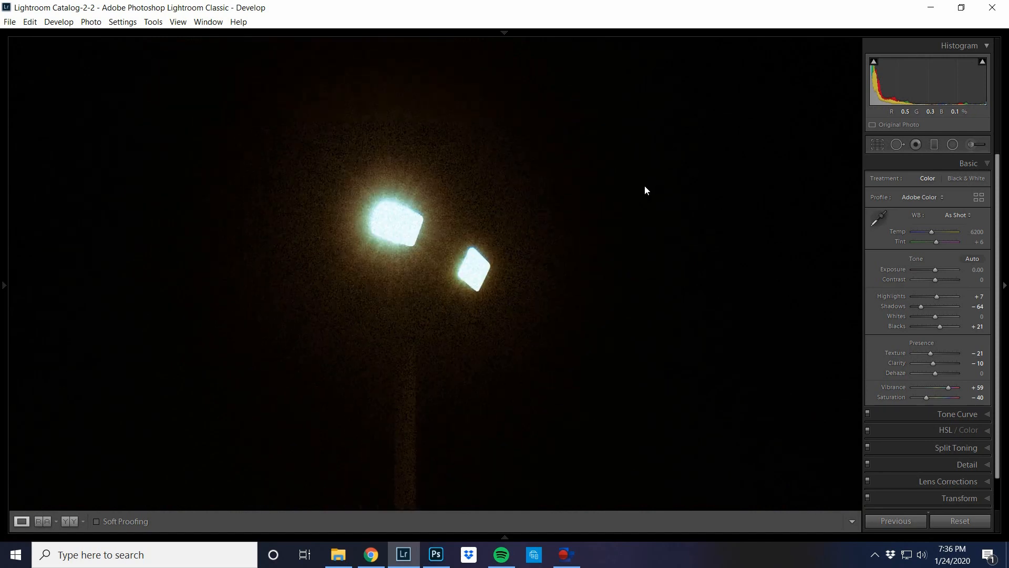
pyautogui.click(645, 187)
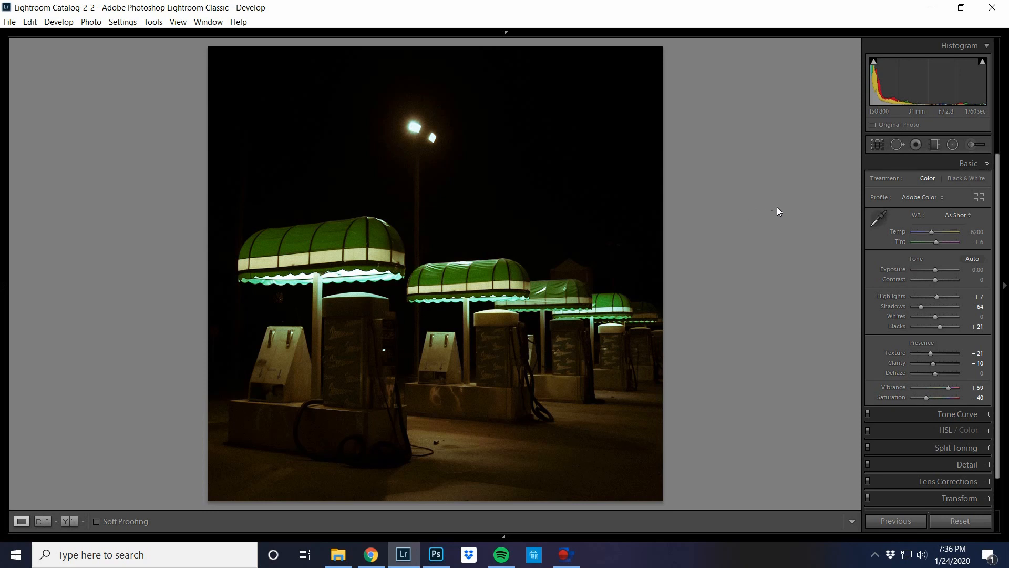
# Step: Open the photo for editing in Adobe Photoshop 2020, maximize its window and duplicate the Background layer
pyautogui.rightClick(494, 180)
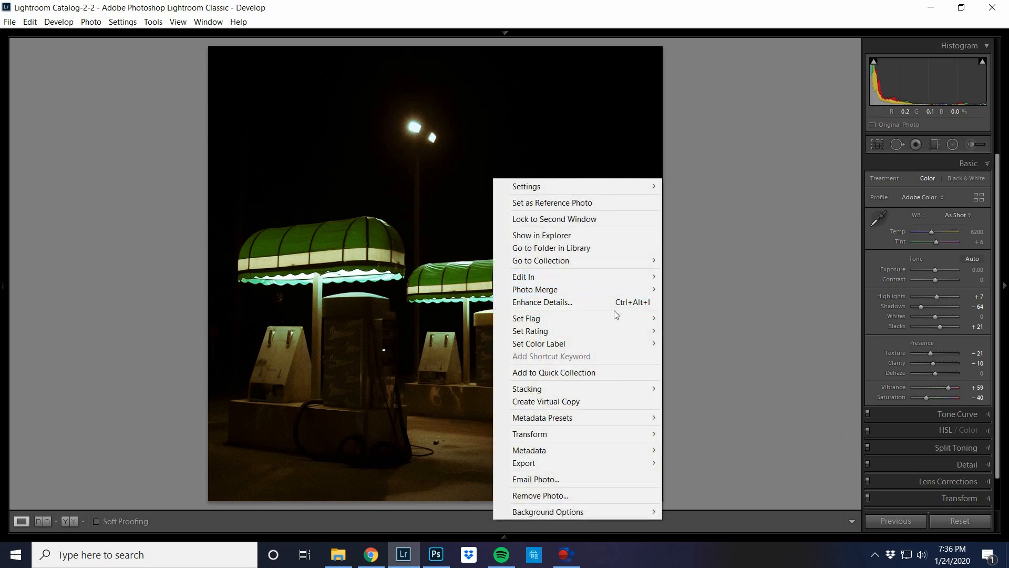
pyautogui.moveTo(606, 287)
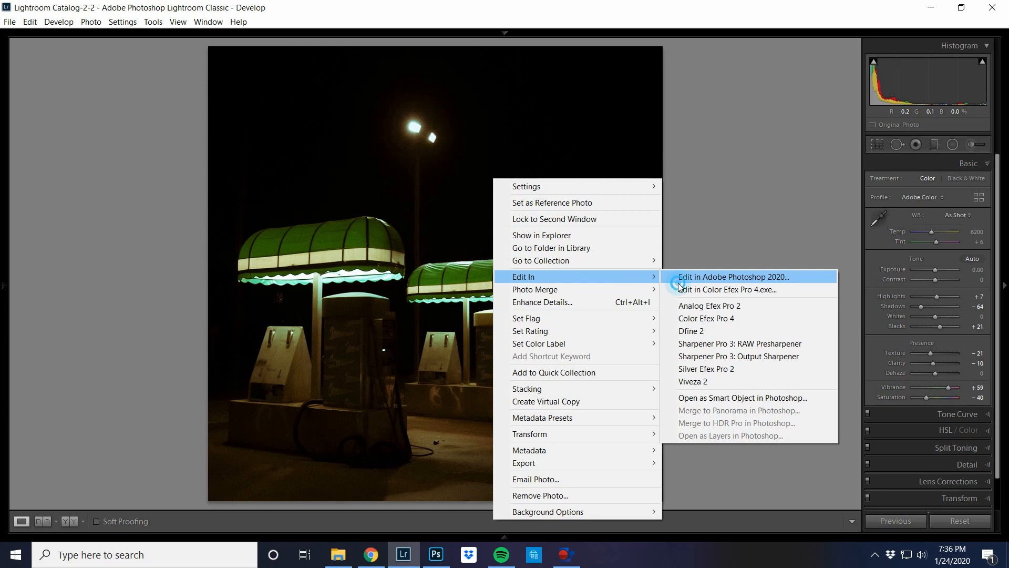
pyautogui.click(679, 282)
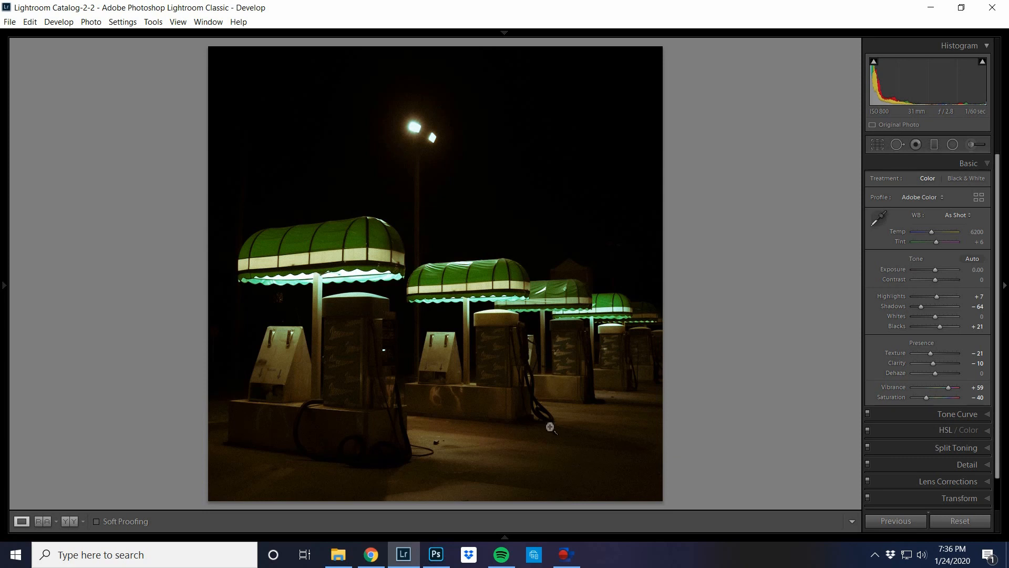
pyautogui.click(435, 554)
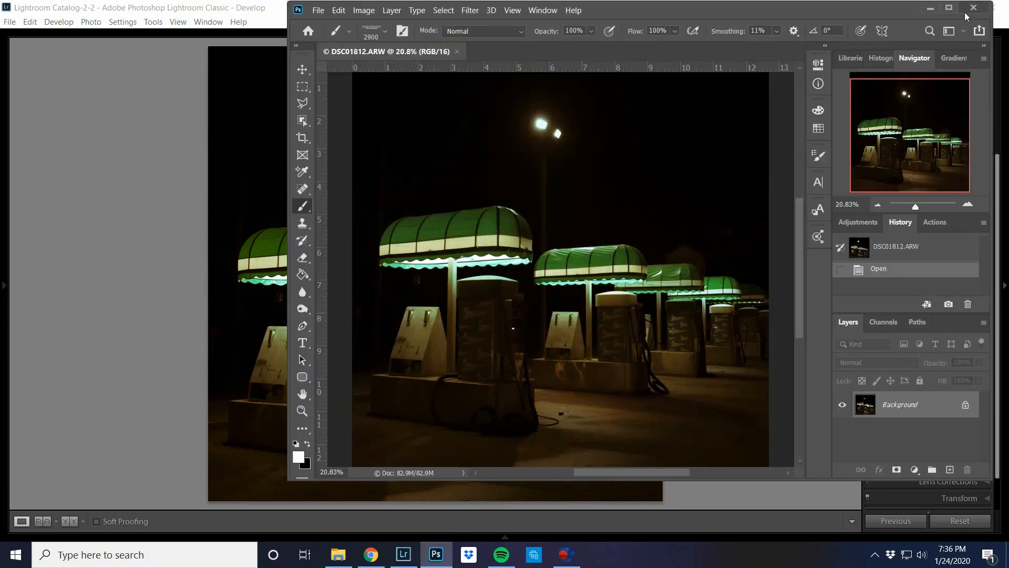
pyautogui.click(948, 8)
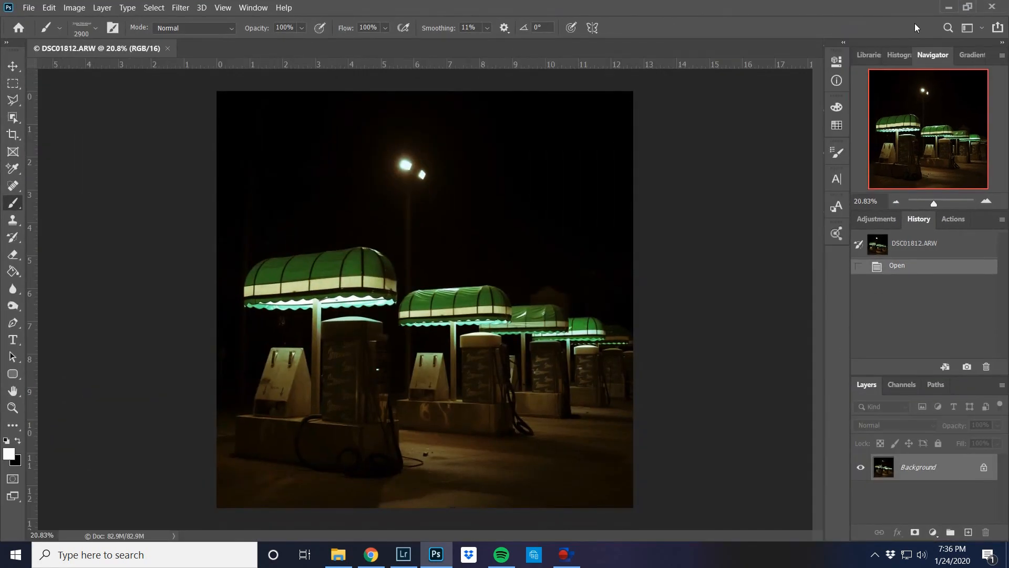
pyautogui.hotkey('ctrl', 'j')
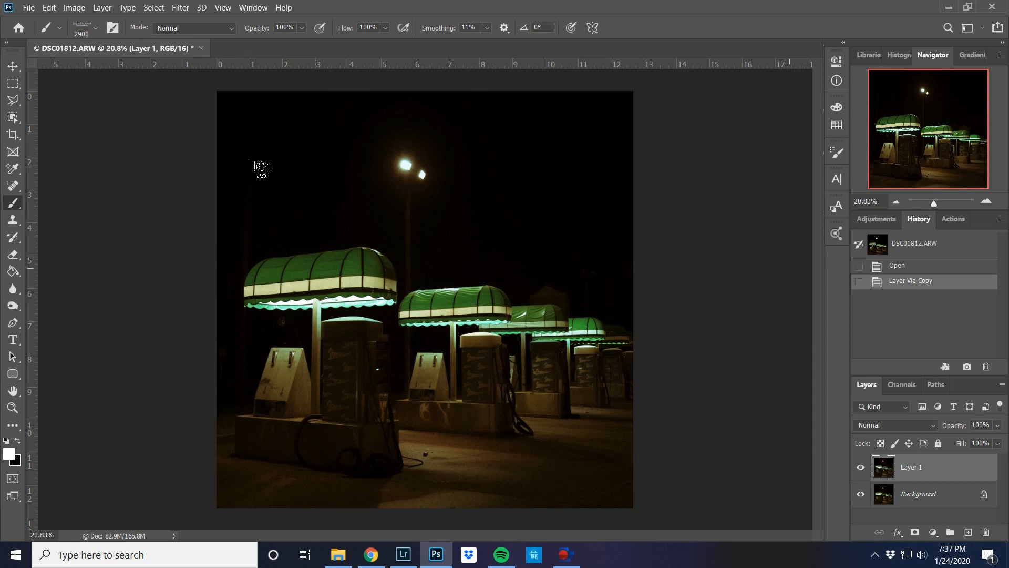
# Step: Enlarge the canvas to 3906 x 3906 pixels with a white extension to create a thin border around the photo
pyautogui.click(69, 6)
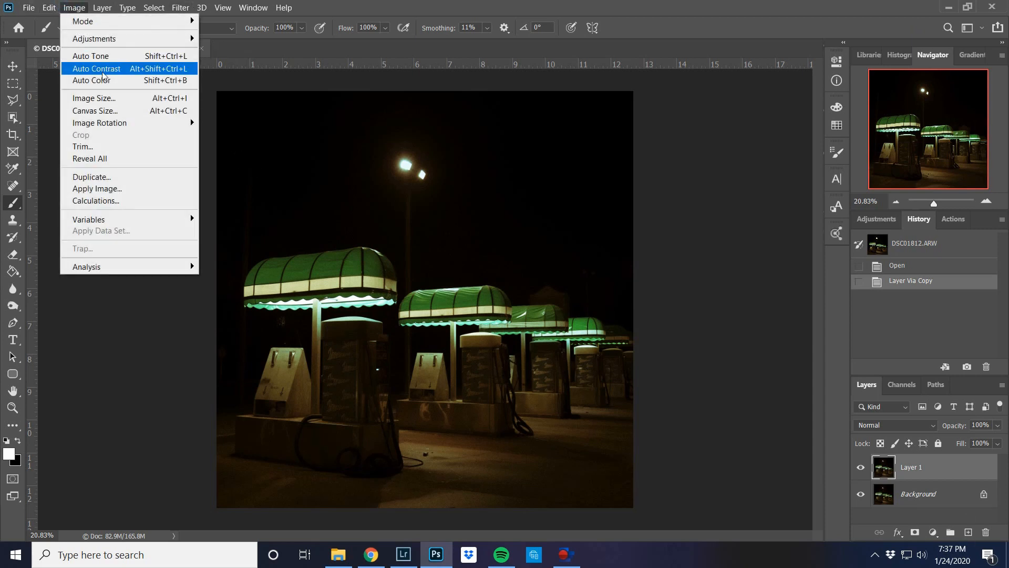
pyautogui.click(108, 111)
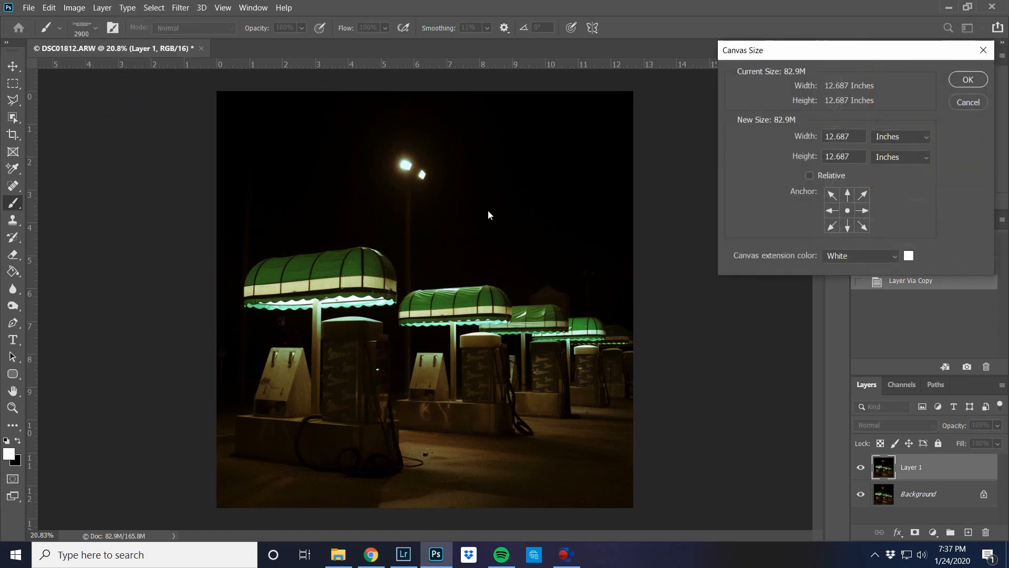
pyautogui.click(877, 140)
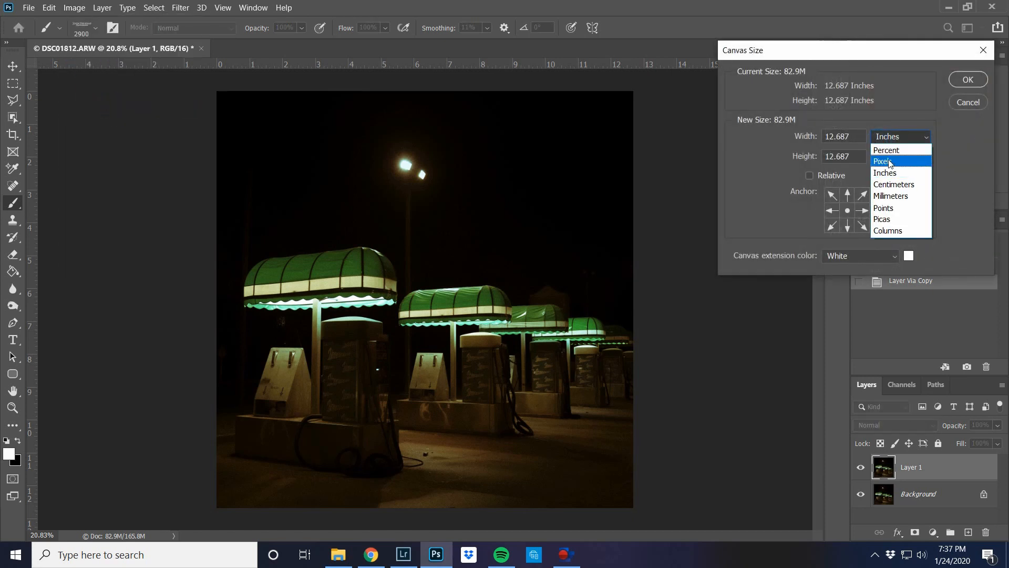
pyautogui.click(888, 162)
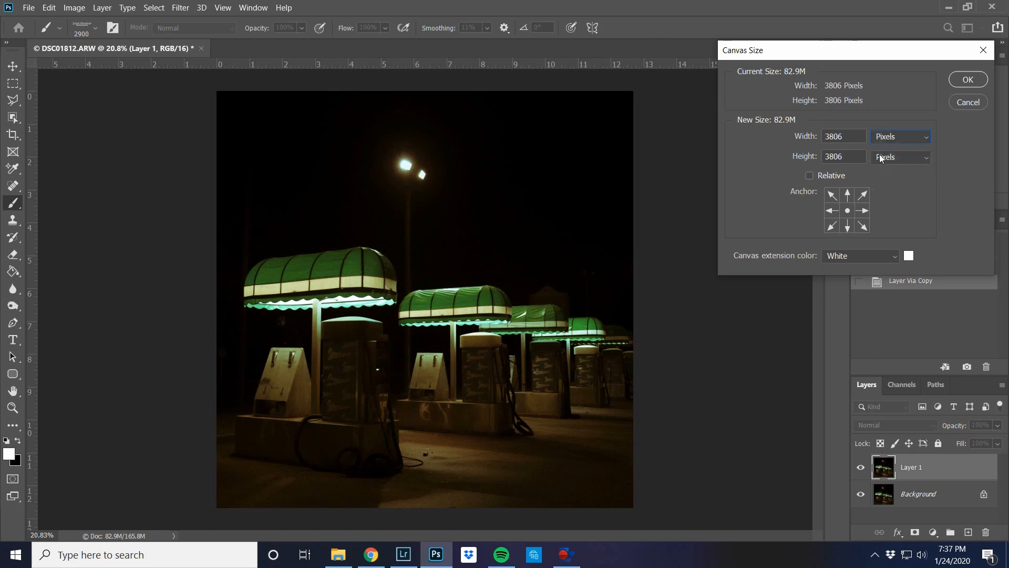
pyautogui.click(839, 141)
pyautogui.press('BackSpace')
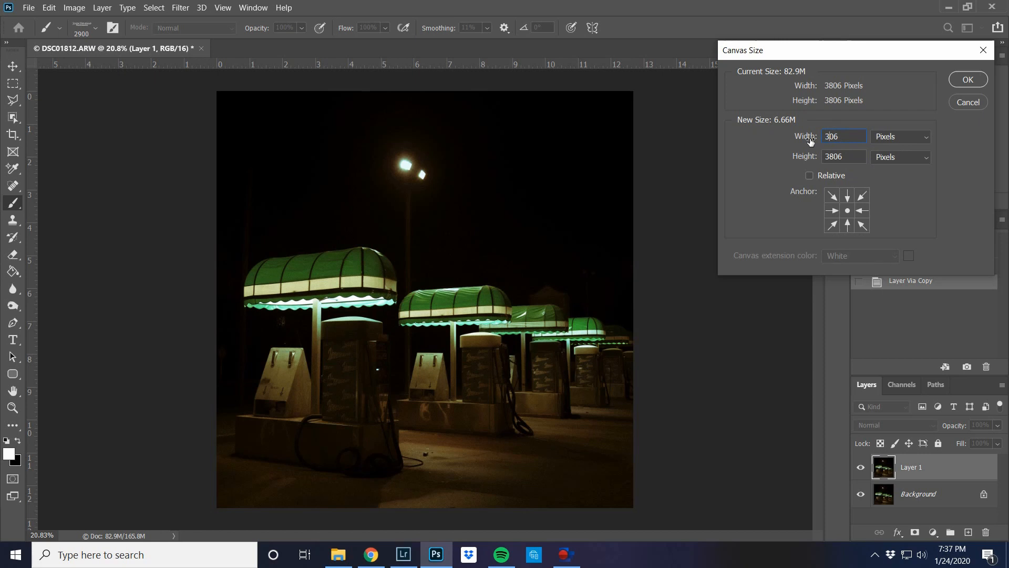
pyautogui.write('9')
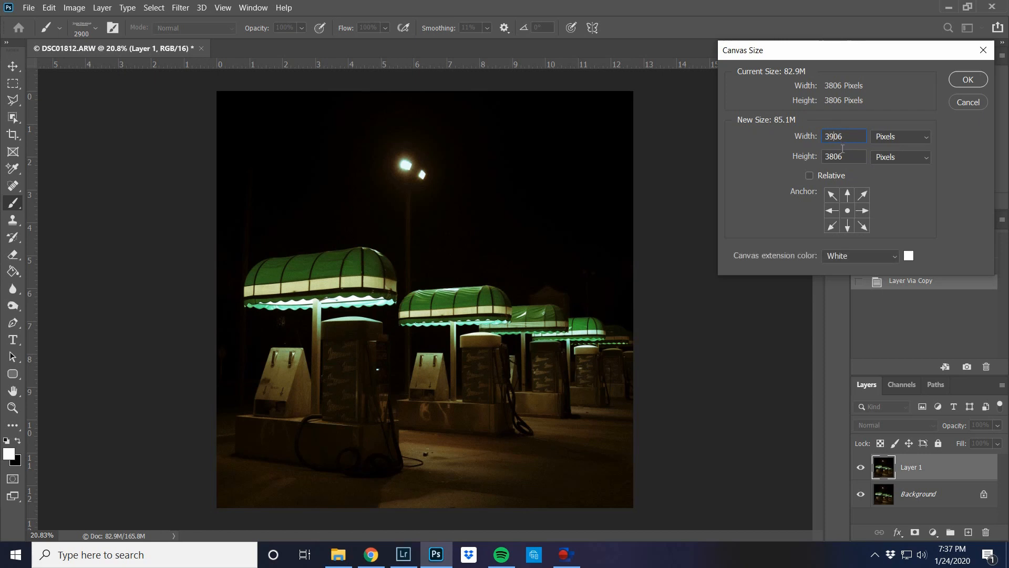
pyautogui.click(840, 155)
pyautogui.click(839, 156)
pyautogui.press('BackSpace')
pyautogui.write('9')
pyautogui.press('Return')
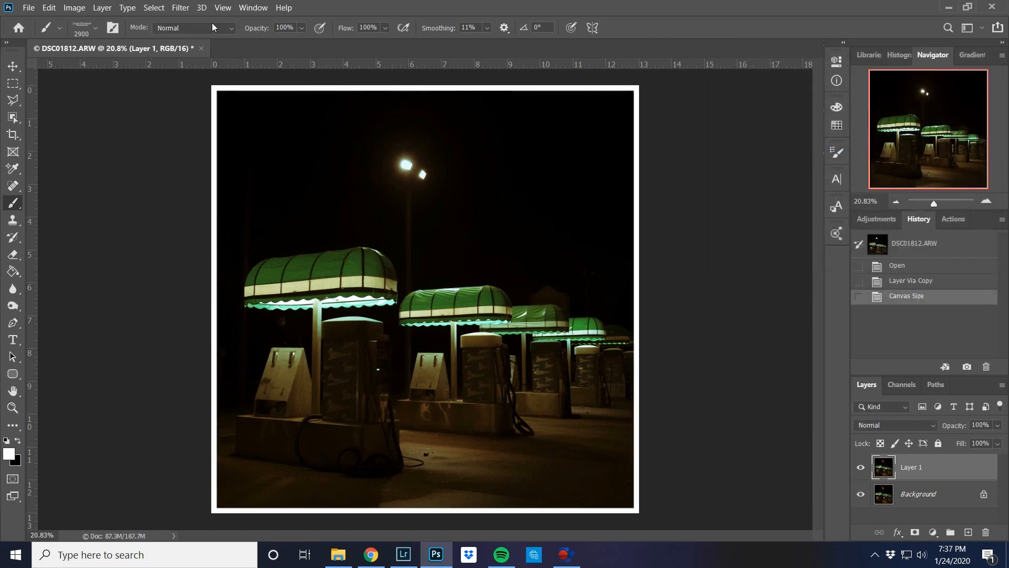
# Step: Widen the white border by enlarging the canvas to 4006 x 4006 pixels
pyautogui.click(81, 9)
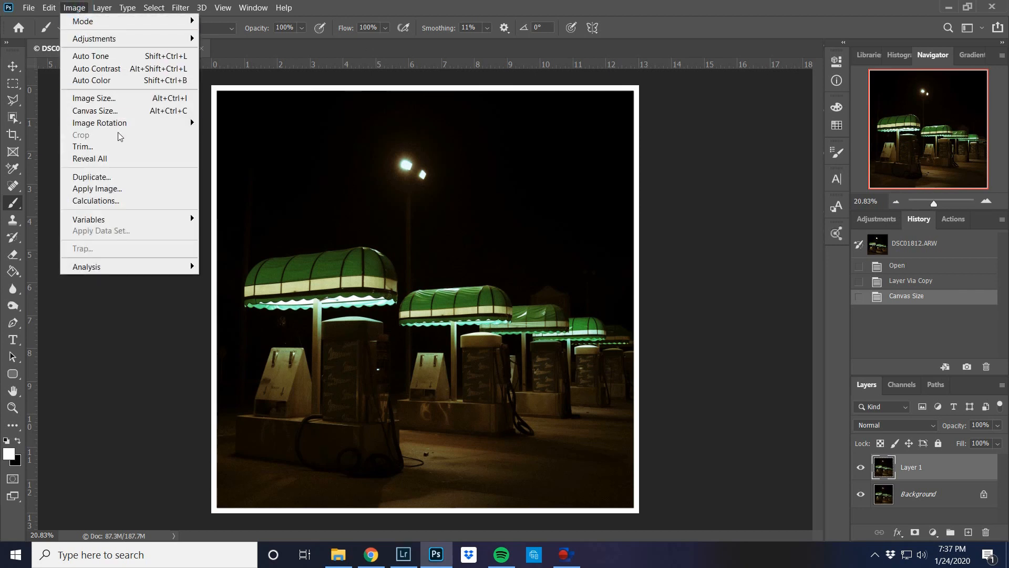
pyautogui.click(119, 112)
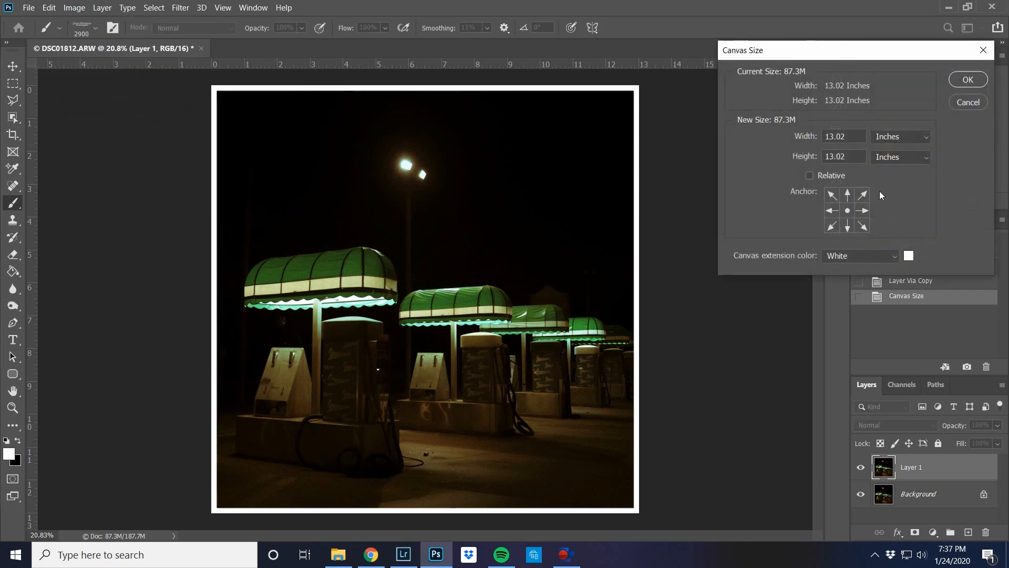
pyautogui.click(908, 136)
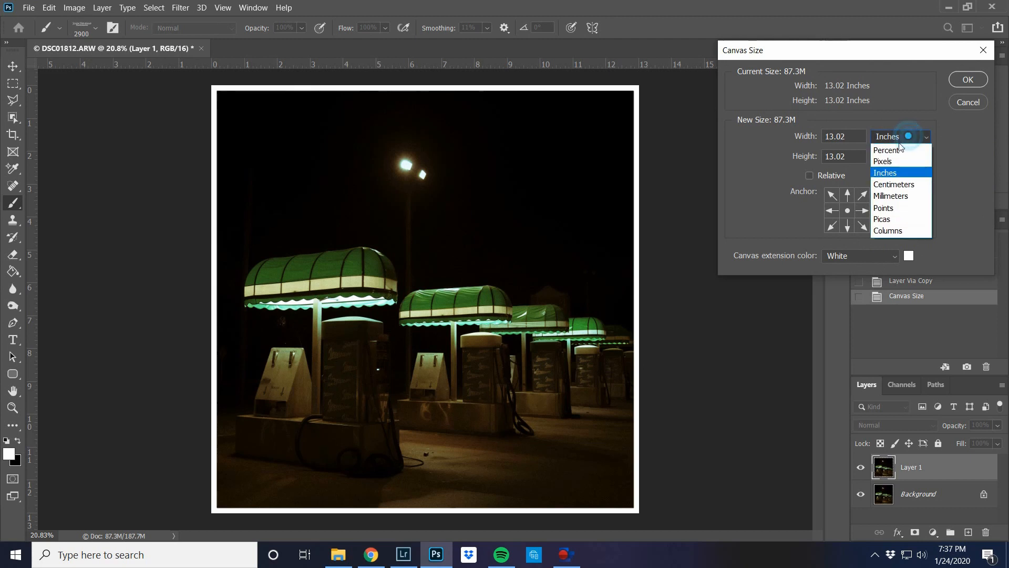
pyautogui.click(888, 160)
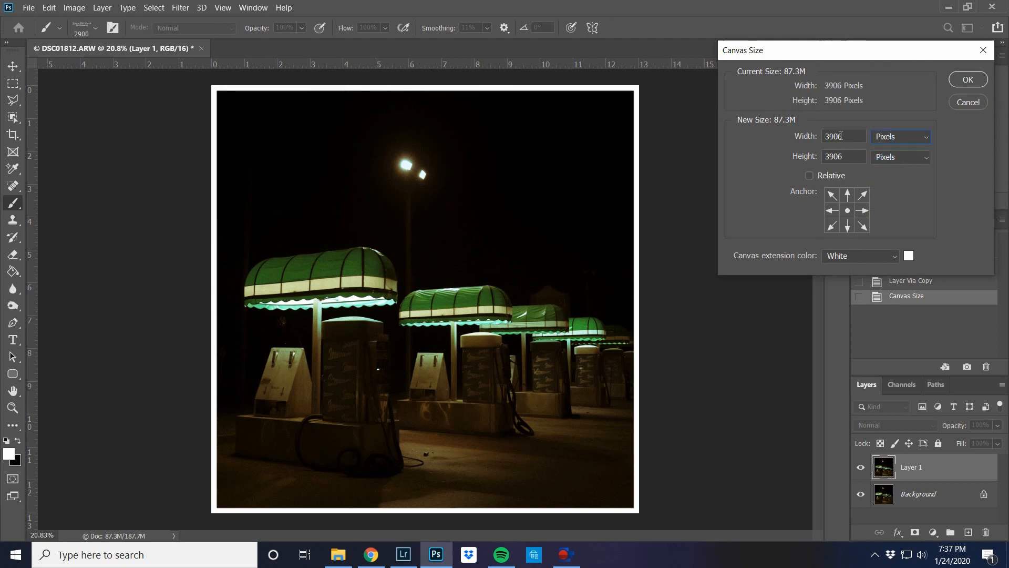
pyautogui.moveTo(834, 137); pyautogui.dragTo(813, 130)
pyautogui.write('40')
pyautogui.click(838, 160)
pyautogui.click(838, 160)
pyautogui.press('BackSpace')
pyautogui.press('BackSpace')
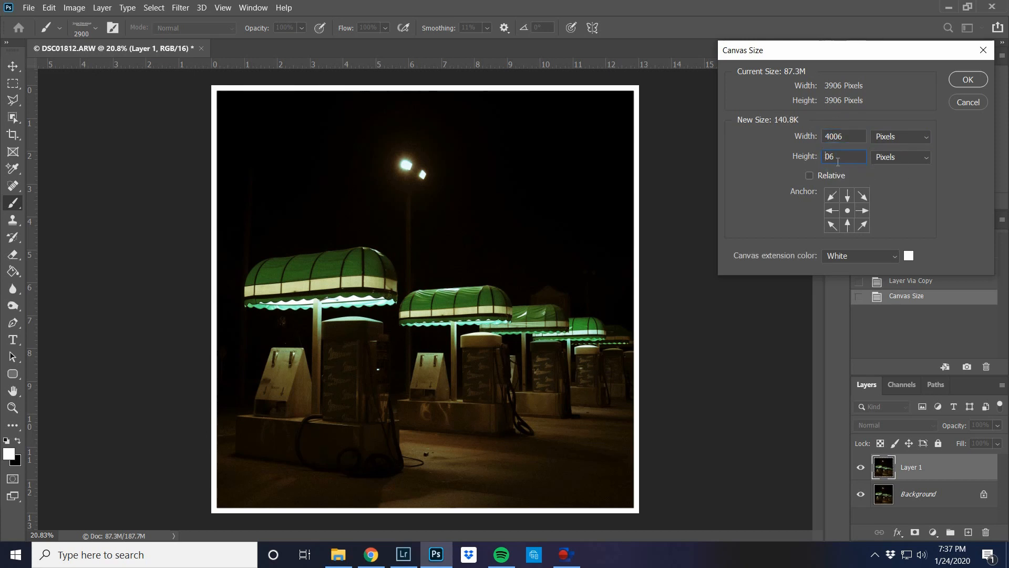
pyautogui.write('40')
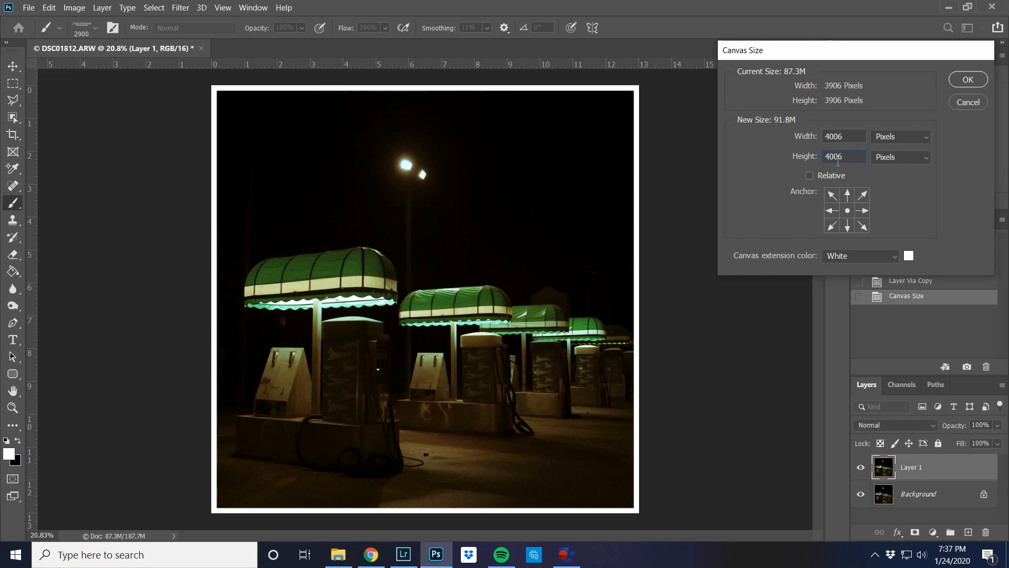
pyautogui.press('Return')
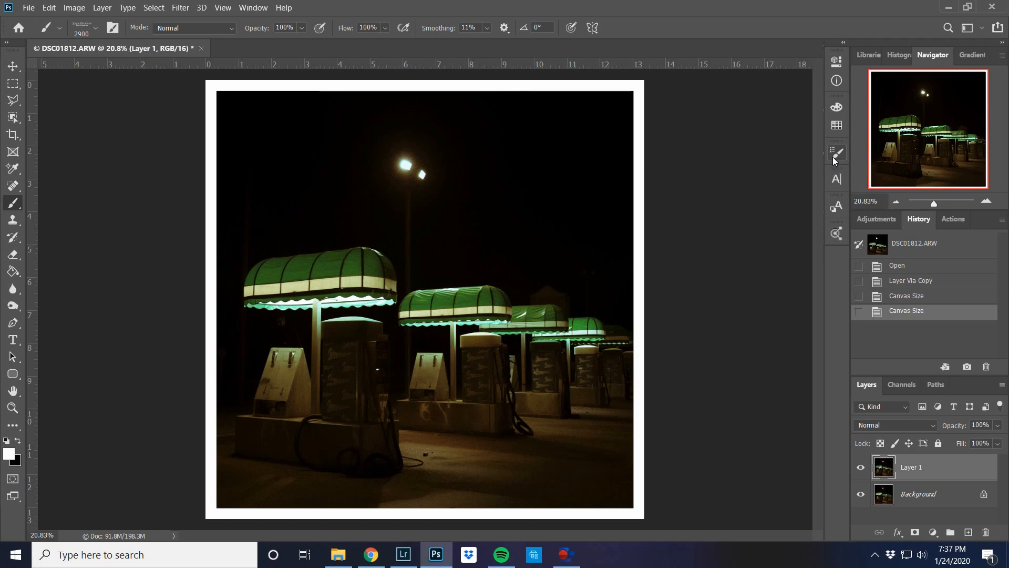
# Step: Inspect the vacuum stations and pavement up close with the Spot Healing Brush selected, and return to a view of the whole bordered image
pyautogui.click(938, 204)
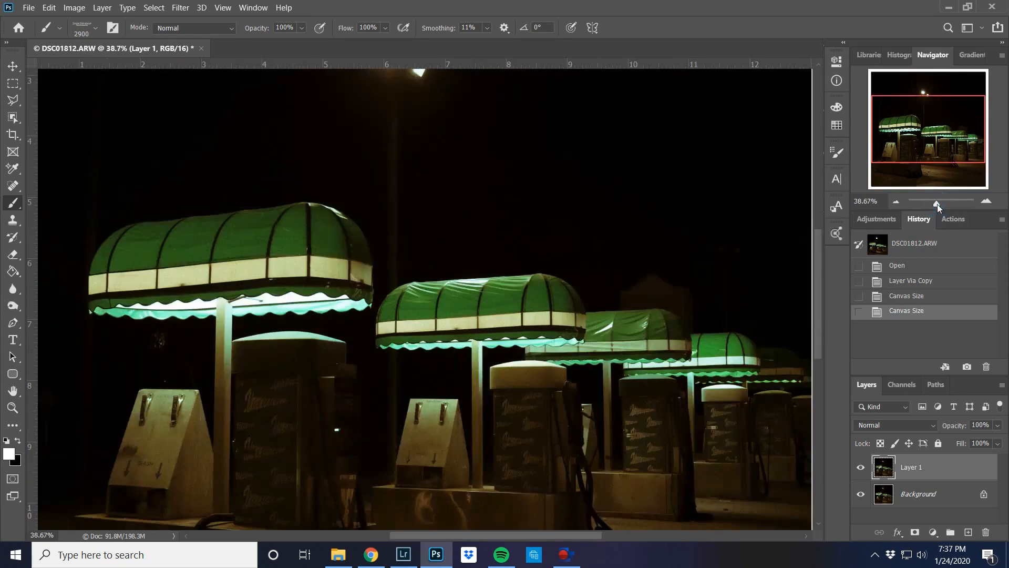
pyautogui.moveTo(881, 155); pyautogui.dragTo(928, 190)
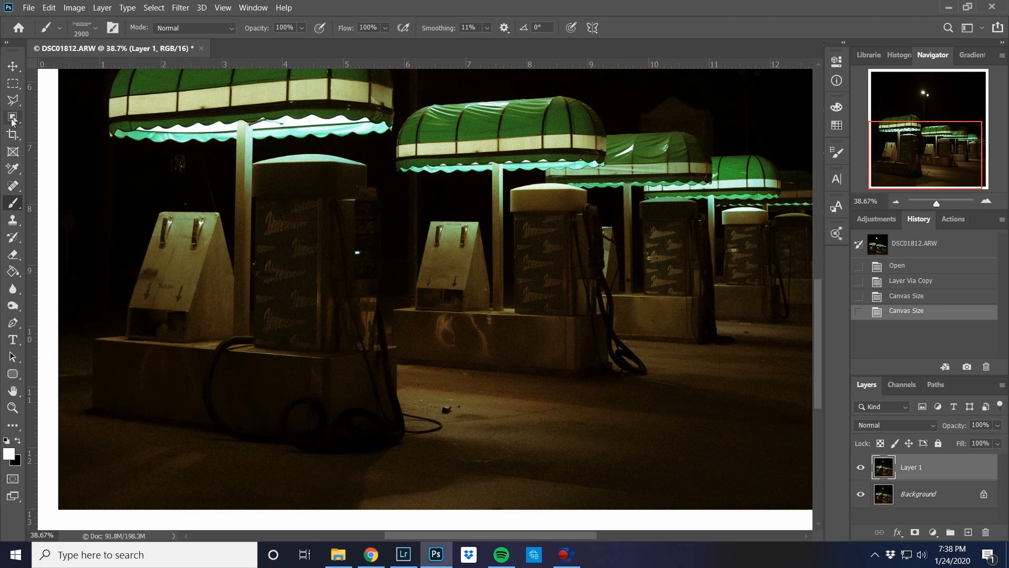
pyautogui.click(14, 187)
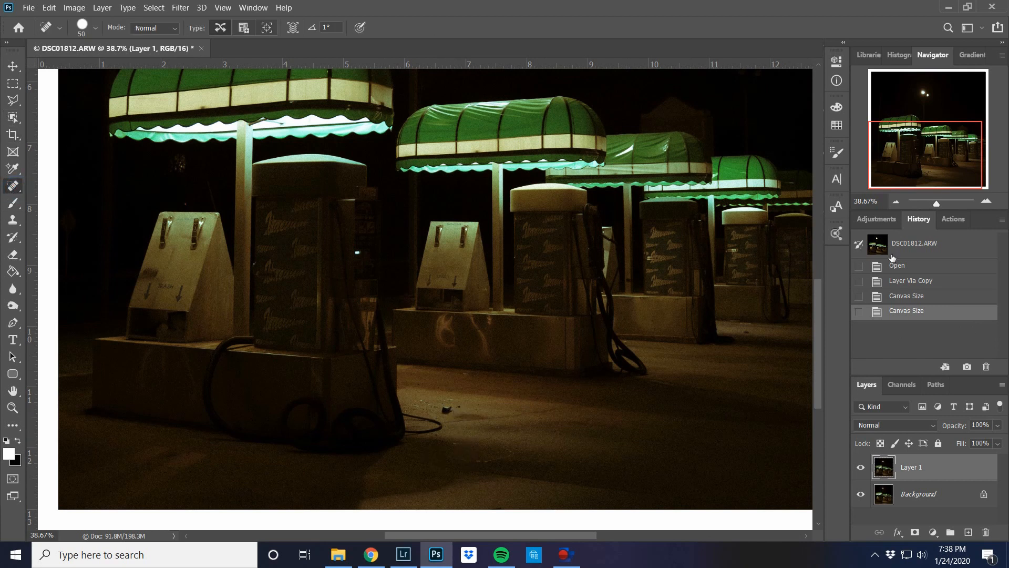
pyautogui.moveTo(935, 157); pyautogui.dragTo(944, 120)
pyautogui.moveTo(940, 201); pyautogui.dragTo(934, 191)
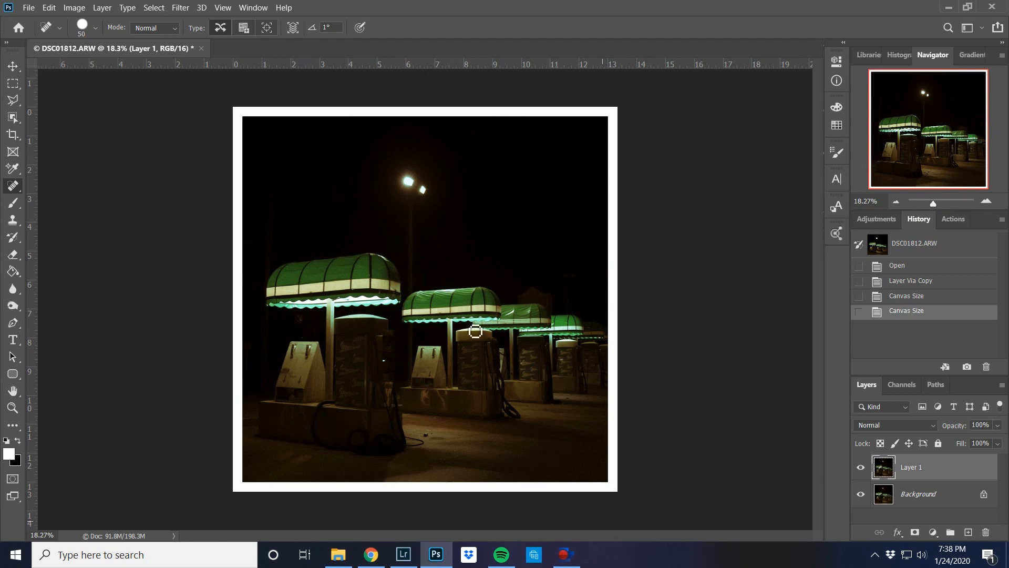
# Step: Save the bordered image and switch back to Lightroom Classic
pyautogui.click(29, 7)
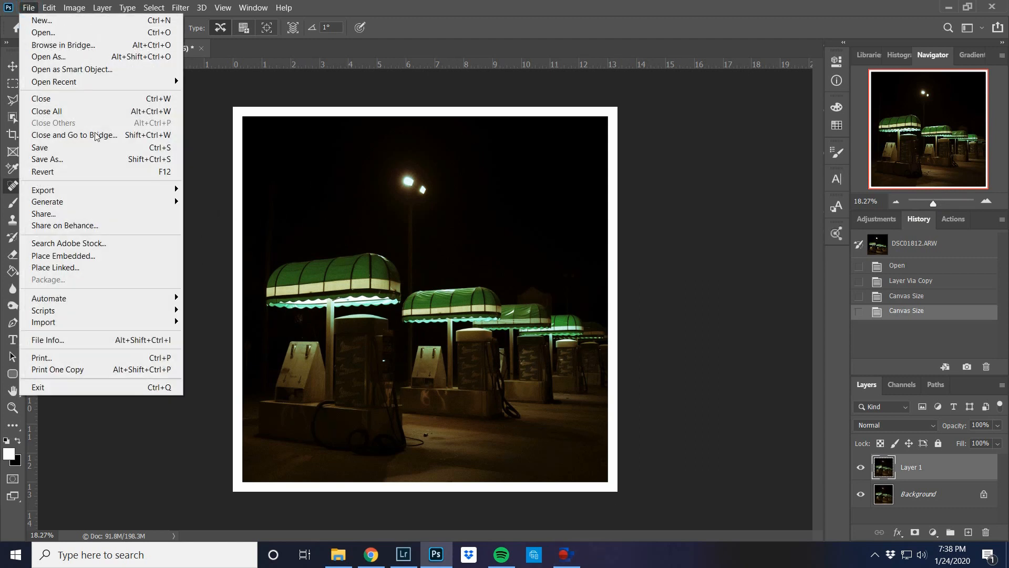
pyautogui.click(86, 150)
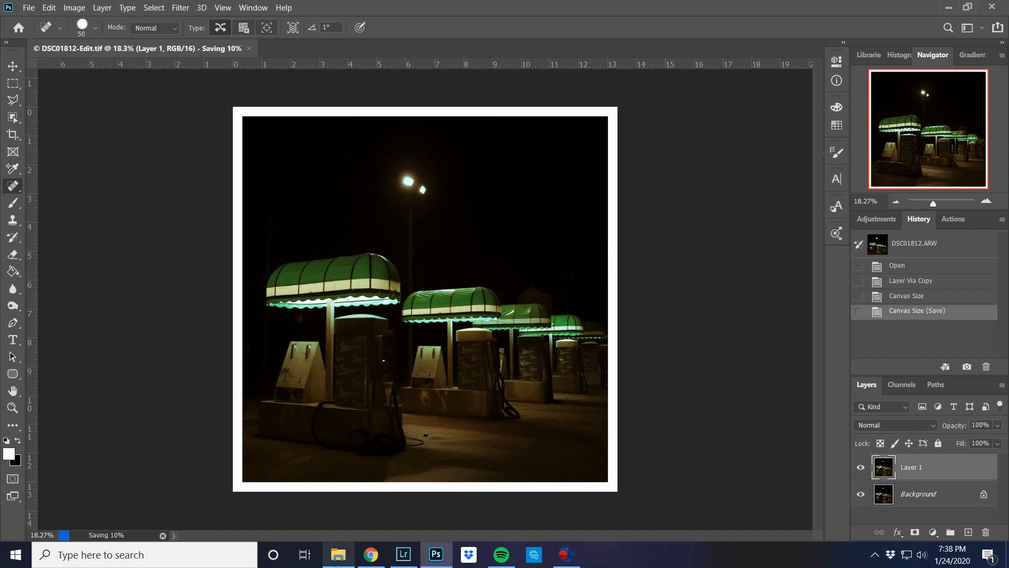
pyautogui.click(403, 555)
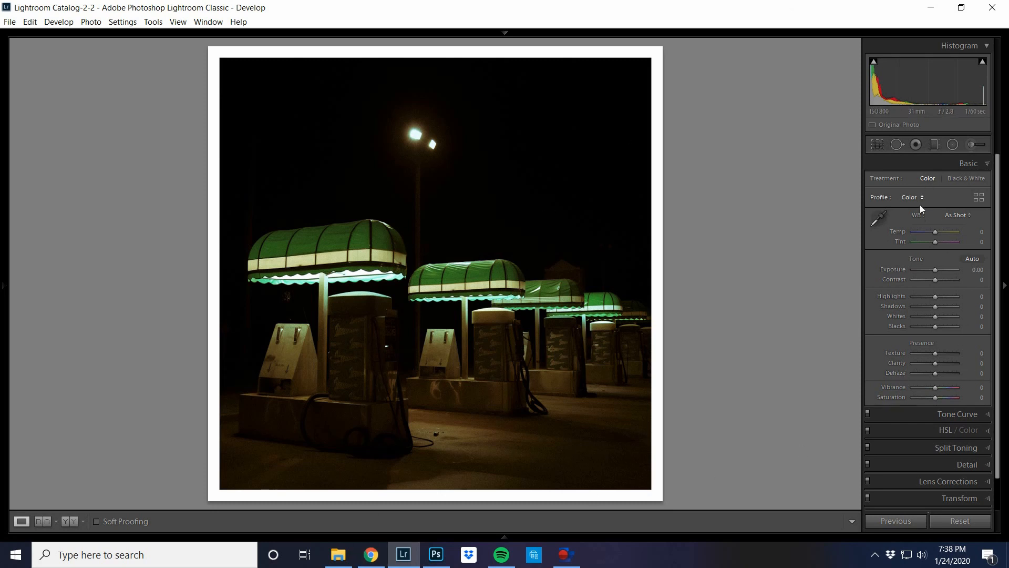
# Step: Adjust the bordered photo's white balance to a Temp of +14 and a Tint of +7
pyautogui.click(927, 233)
pyautogui.doubleClick(927, 233)
pyautogui.click(943, 233)
pyautogui.moveTo(944, 232); pyautogui.dragTo(936, 229)
pyautogui.moveTo(936, 230); pyautogui.dragTo(939, 230)
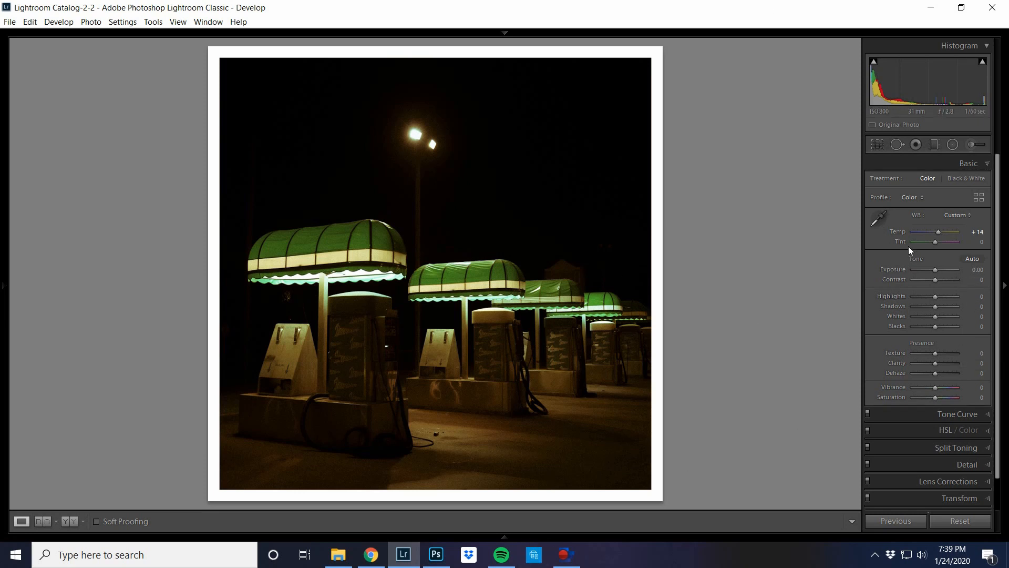
pyautogui.moveTo(913, 244); pyautogui.dragTo(938, 240)
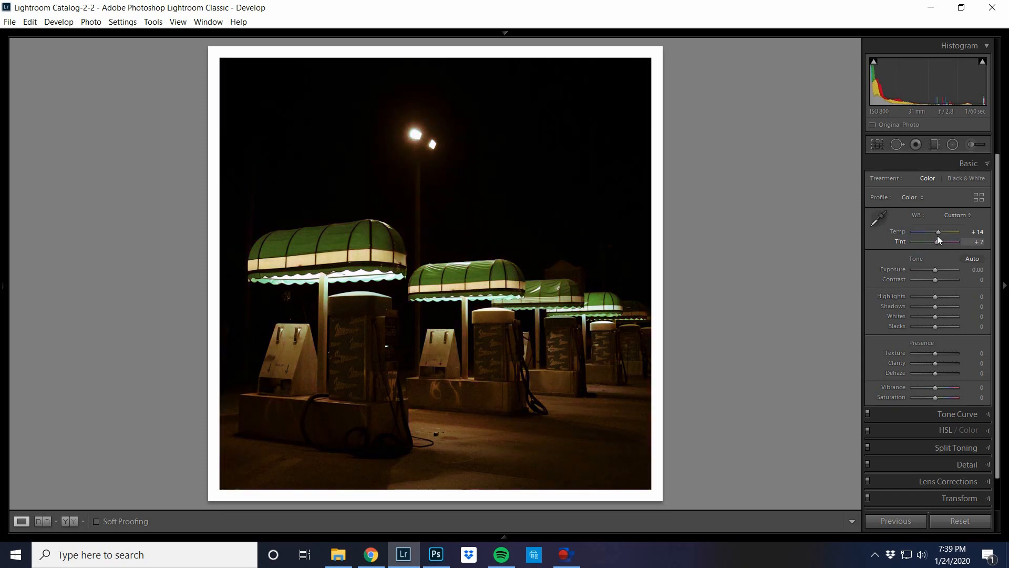